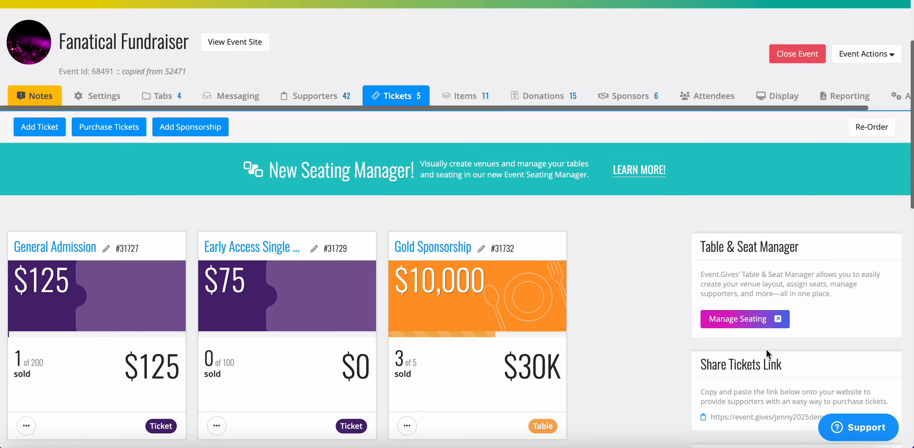
- Open the seating manager for the Fanatical Fundraiser event and look over the empty venue canvas
left_click(763, 325)
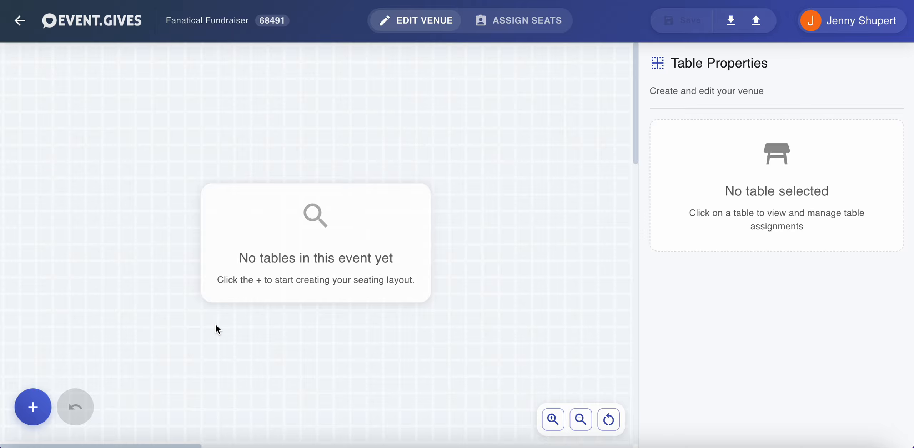
scroll(472, 280, "down", 5)
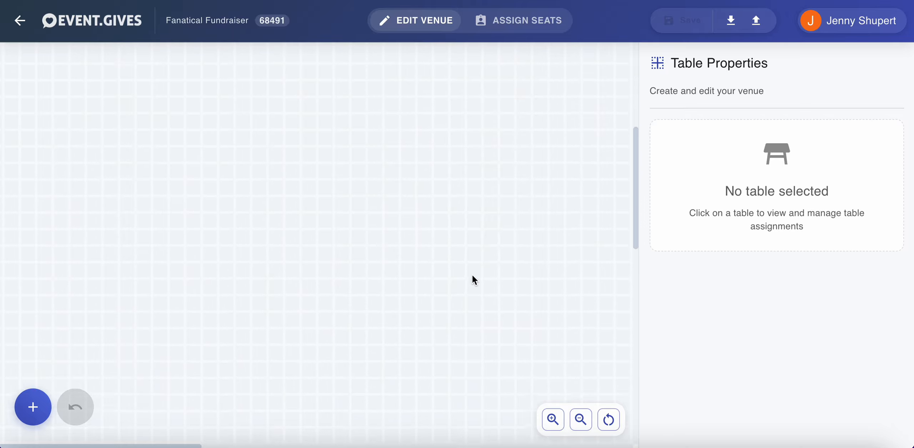
scroll(473, 280, "up", 5)
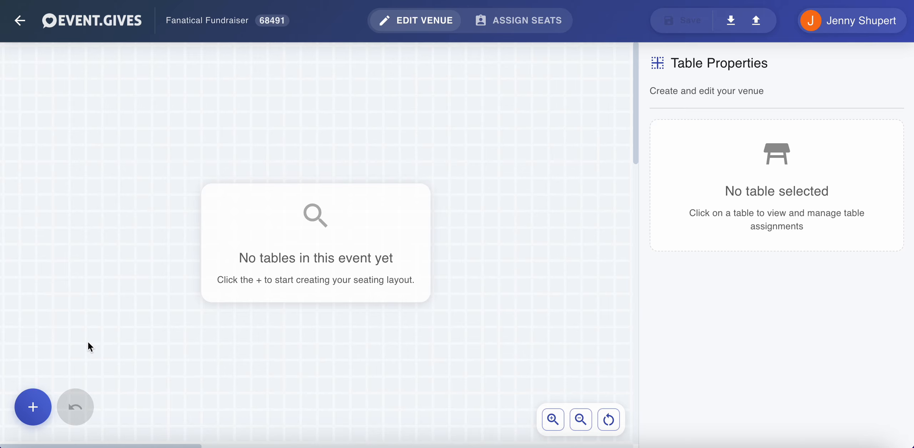
- Add a round table to the venue and increase it to 8 seats
left_click(31, 409)
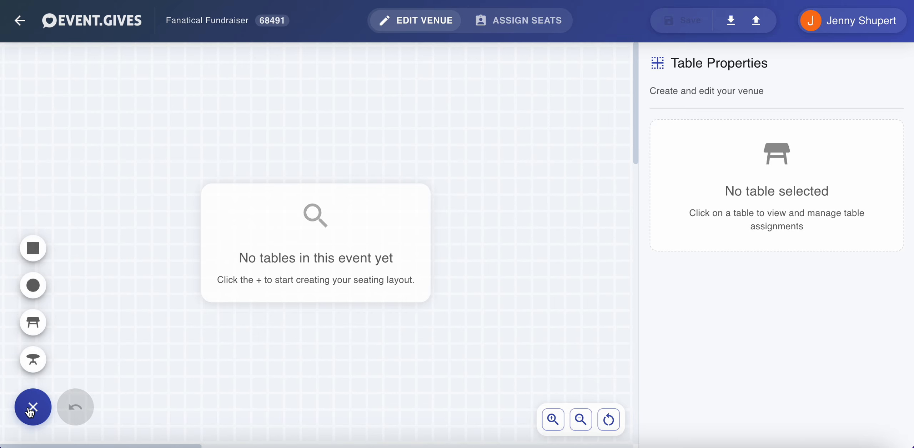
left_click(33, 360)
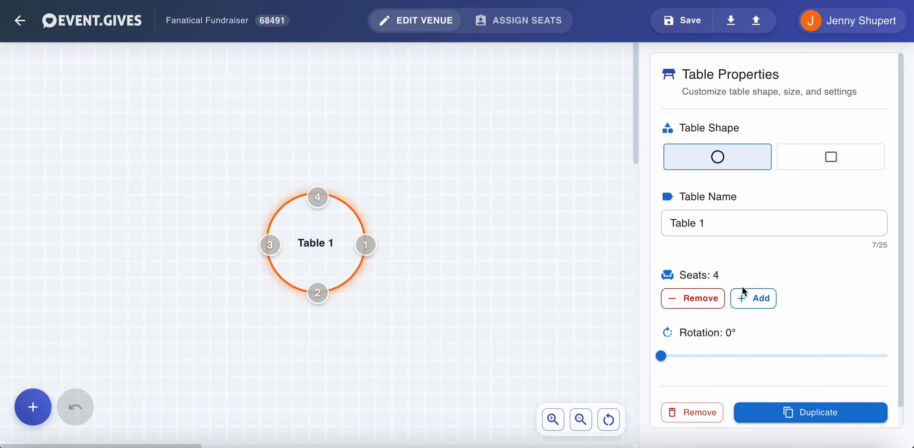
left_click(759, 301)
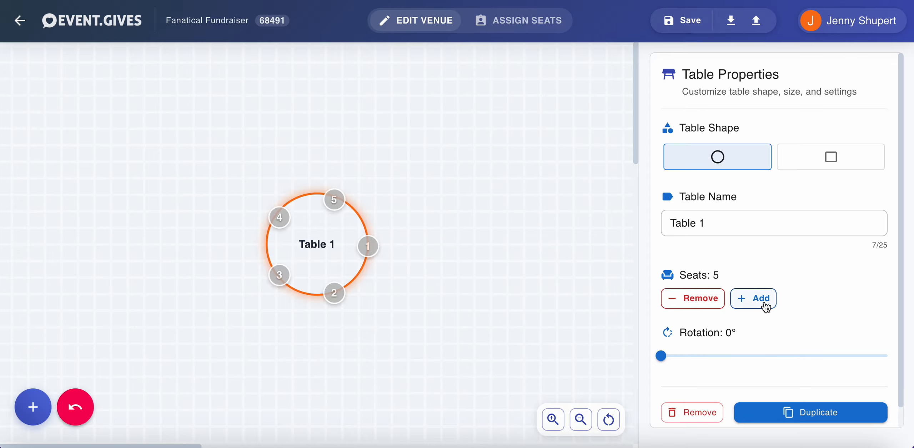
left_click(765, 304)
left_click(764, 303)
left_click(764, 303)
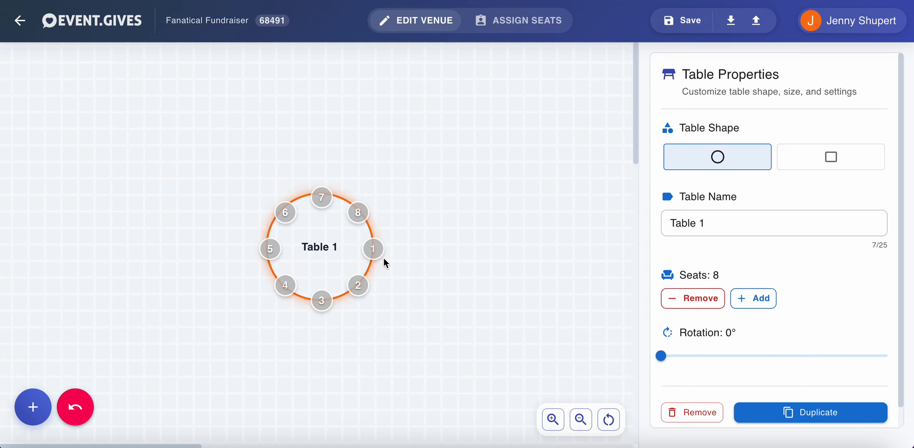
- Duplicate the 8-seat round table three times
mouse_move(33, 407)
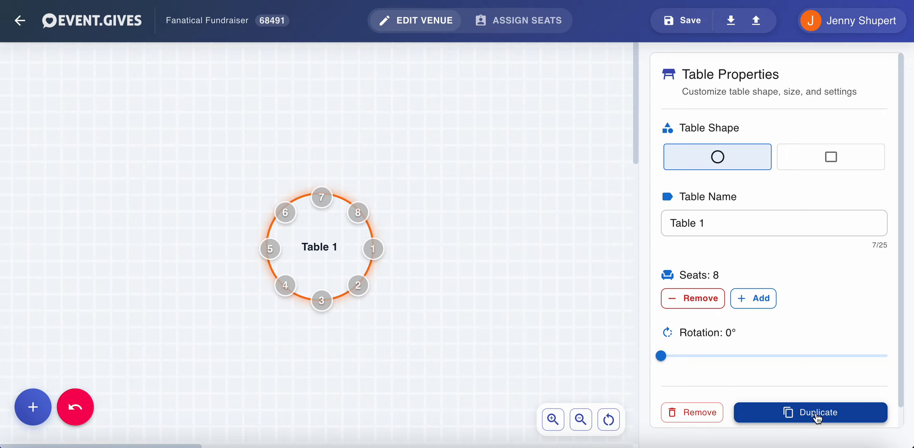
left_click(748, 217)
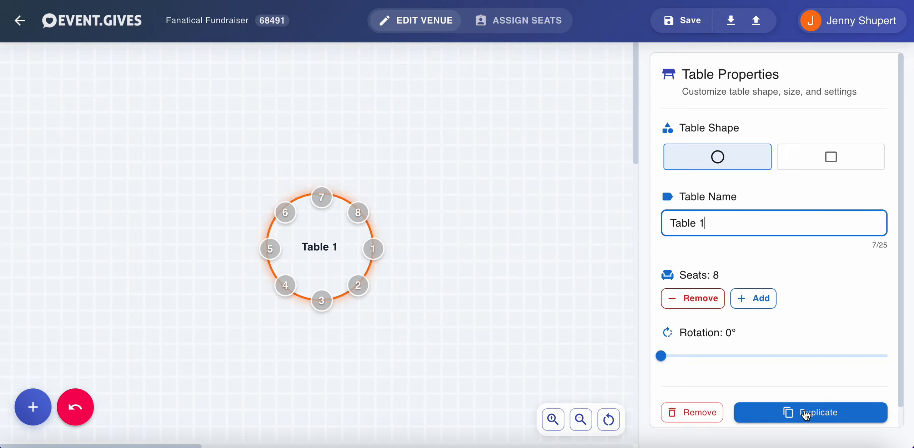
left_click(808, 418)
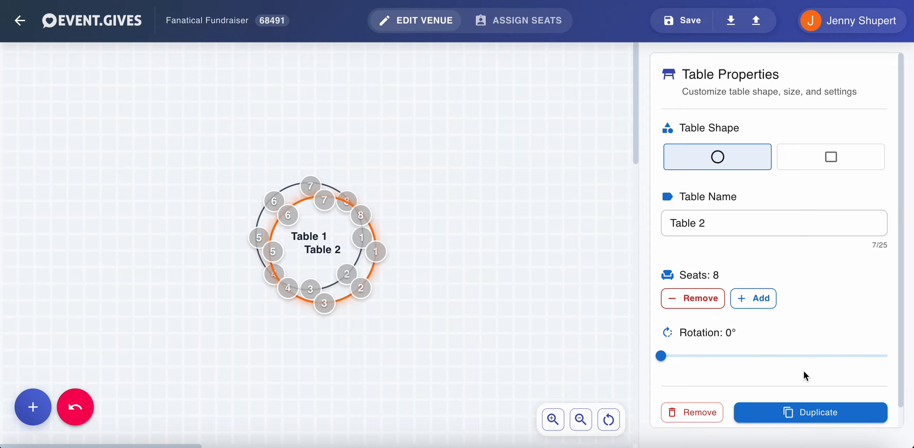
left_click(800, 410)
left_click(800, 410)
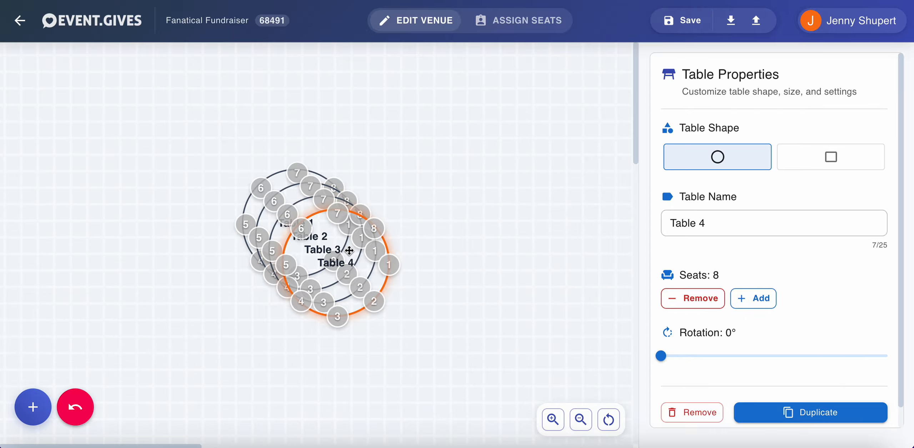
- Spread Tables 1 to 4 into an evenly spaced, roughly aligned horizontal row in numerical order
left_click_drag(348, 248, 586, 193)
left_click_drag(328, 233, 428, 187)
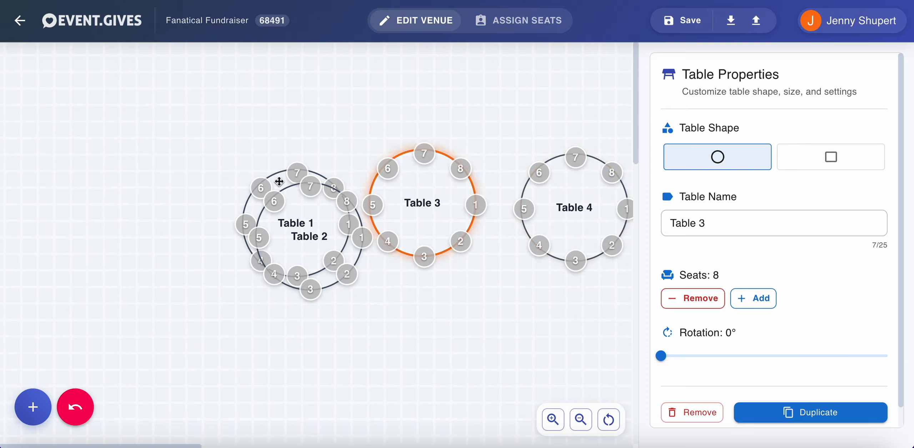
left_click_drag(279, 181, 105, 166)
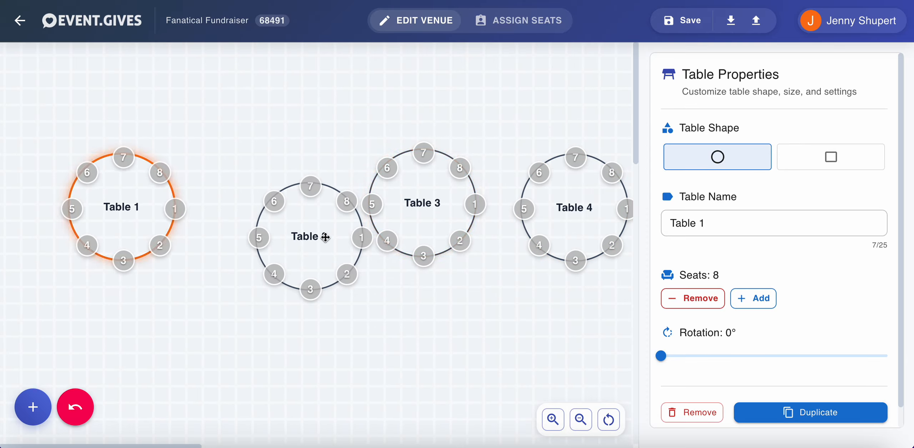
left_click_drag(325, 237, 286, 212)
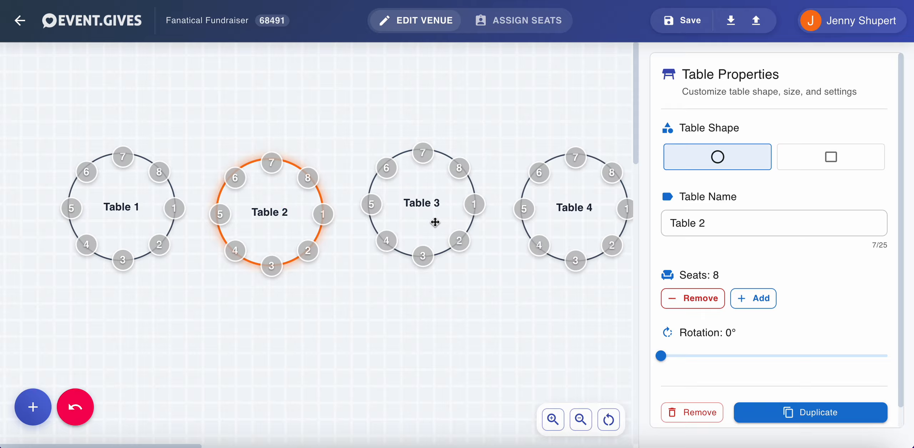
mouse_move(435, 222)
left_mouse_down()
mouse_move(427, 238)
mouse_move(432, 233)
left_mouse_up()
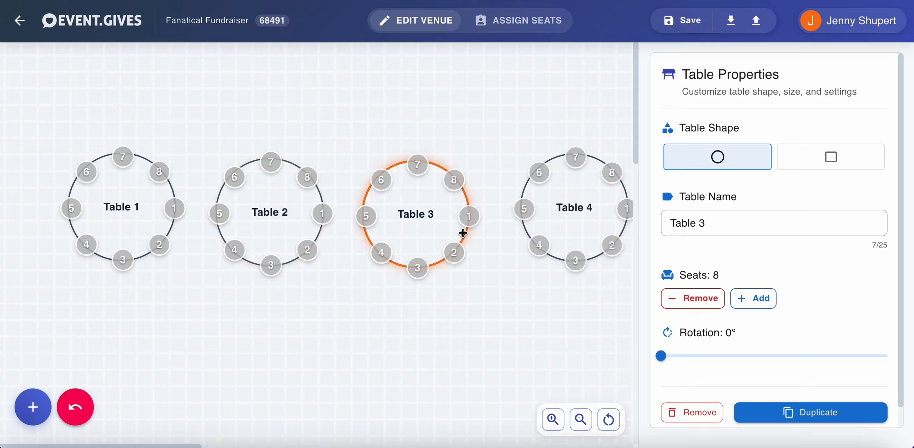
left_click_drag(581, 229, 563, 239)
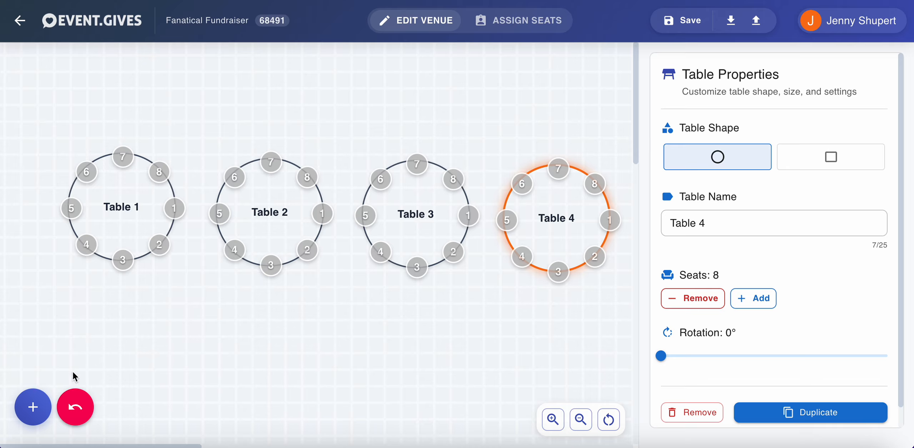
mouse_move(563, 225)
left_mouse_down()
mouse_move(563, 210)
mouse_move(563, 218)
left_mouse_up()
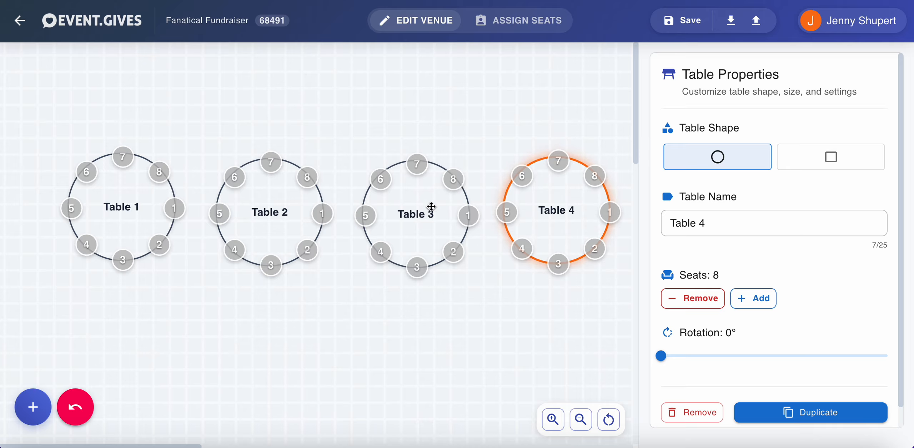
left_click_drag(424, 204, 422, 202)
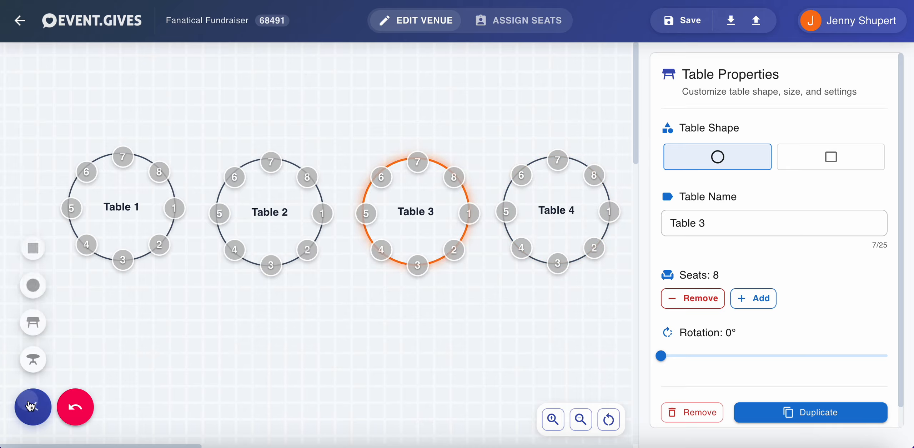
- Add a 4-seat round table below the first row and duplicate it twice
left_click(32, 362)
left_click_drag(249, 235, 194, 360)
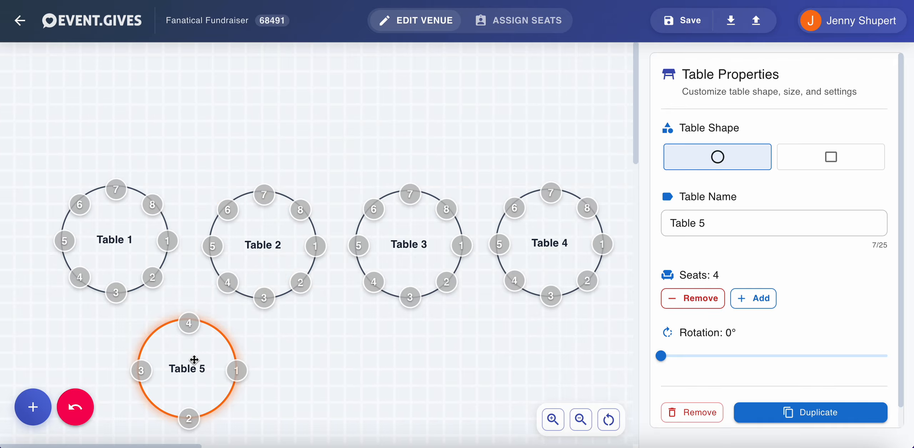
left_click(857, 419)
left_click(857, 419)
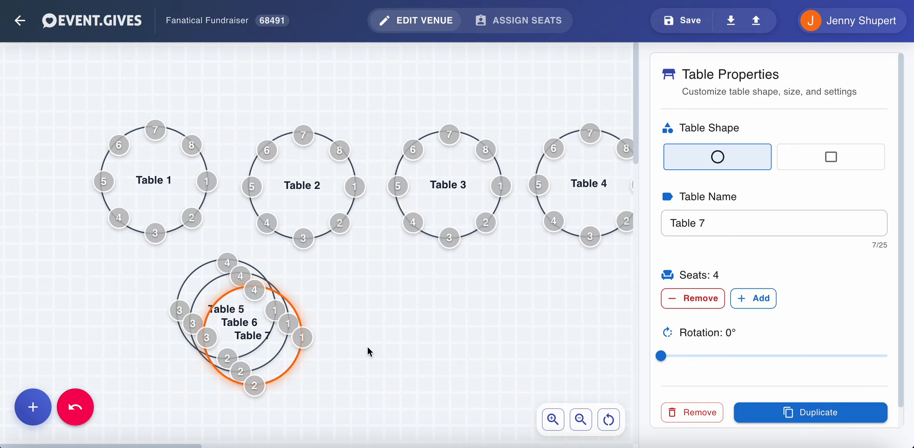
- Arrange Tables 5, 6 and 7 side by side as a second row beneath the first
left_click_drag(271, 340, 543, 329)
left_click(412, 344)
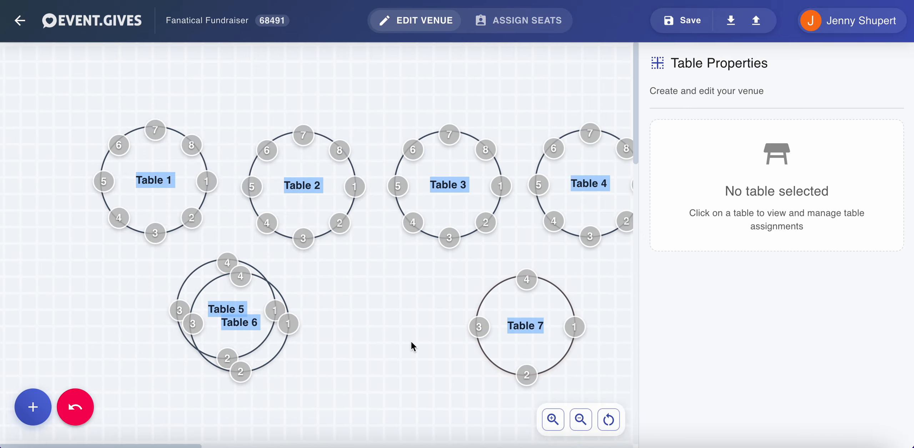
left_click_drag(243, 315, 362, 310)
left_click_drag(253, 312, 243, 325)
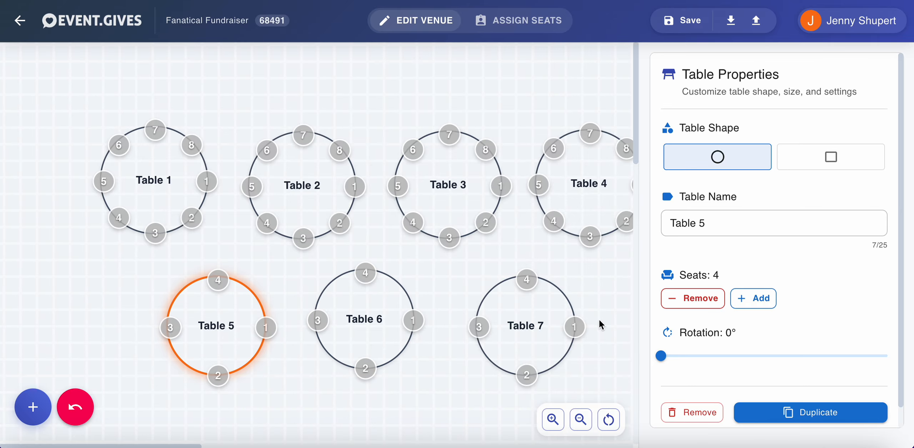
left_click_drag(525, 329, 527, 323)
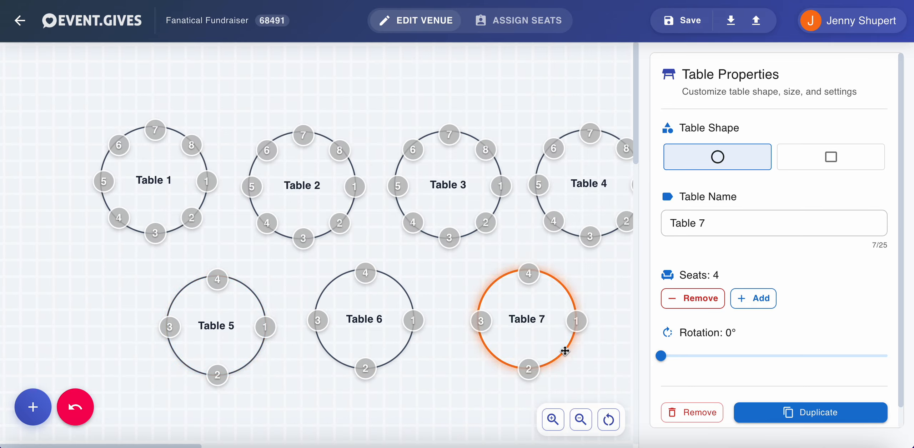
- Add another round table to the venue and increase it to 8 seats
left_click(33, 407)
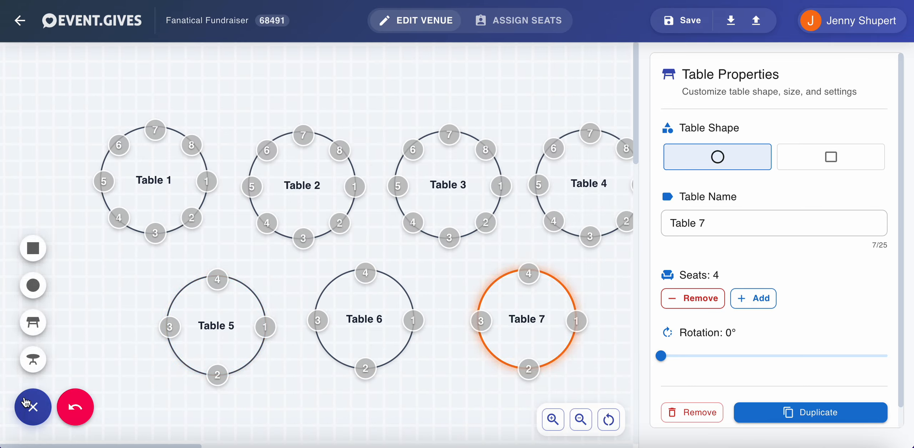
left_click(32, 363)
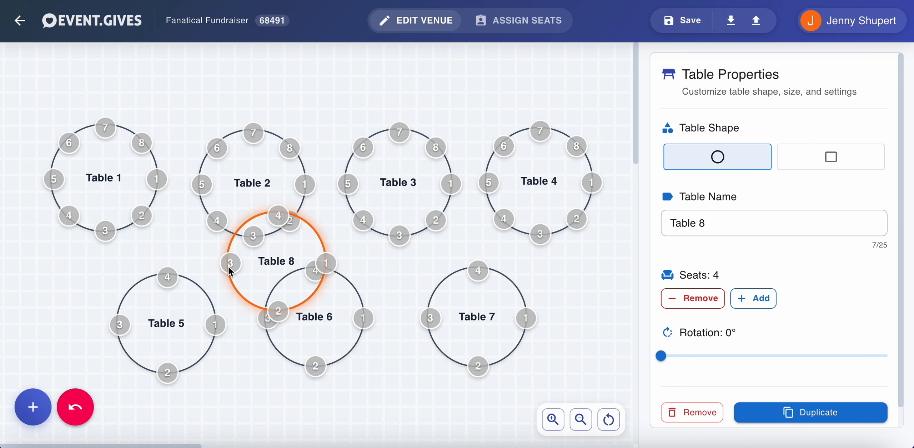
left_click(768, 302)
left_click(768, 303)
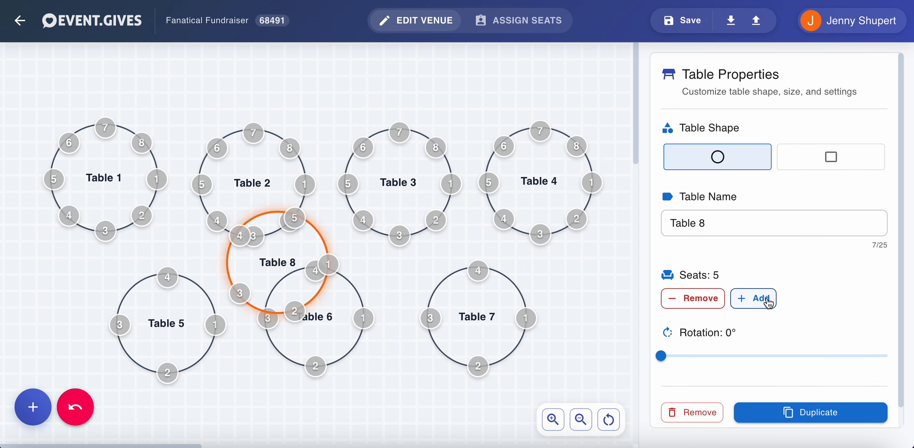
left_click(768, 302)
left_click(769, 302)
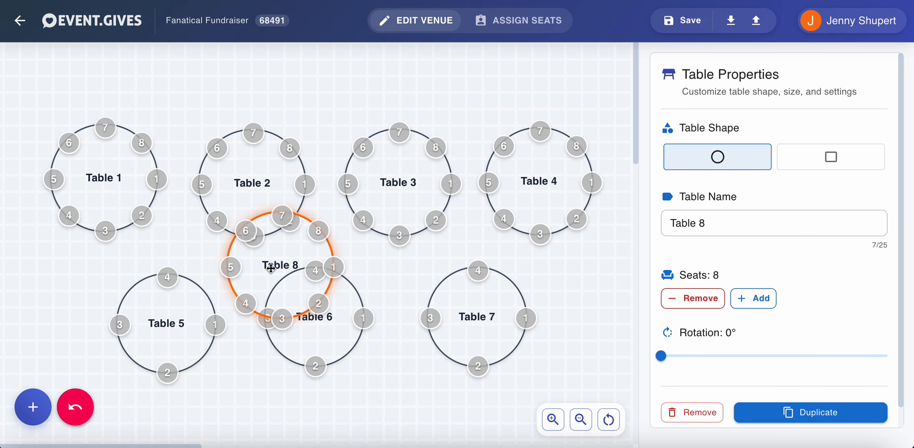
- Place Table 8 below the second row at its left end and duplicate it three times
left_click_drag(272, 263, 71, 429)
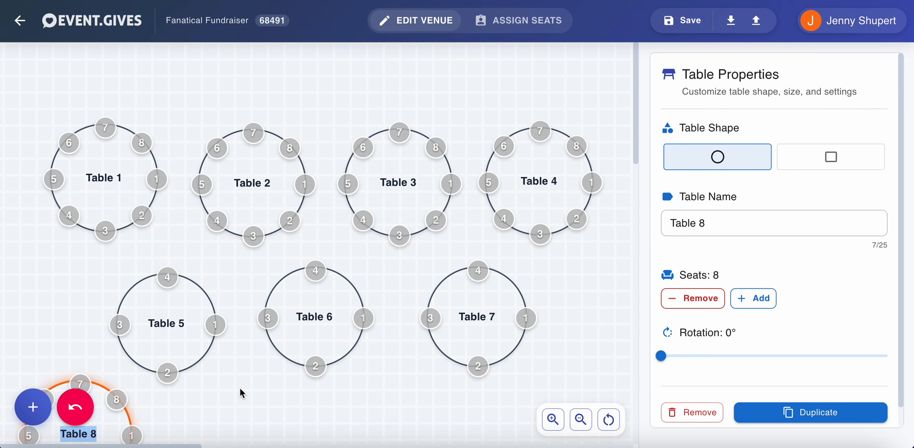
scroll(241, 391, "down", 3)
left_click(85, 352)
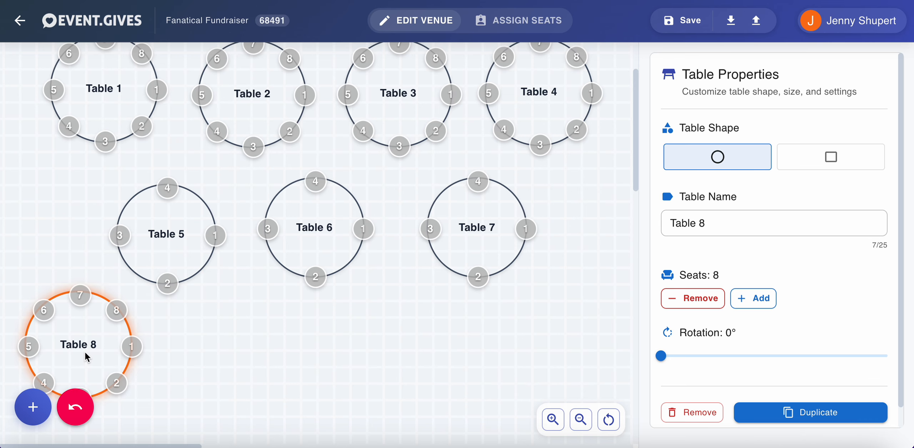
left_click(805, 416)
left_click(806, 416)
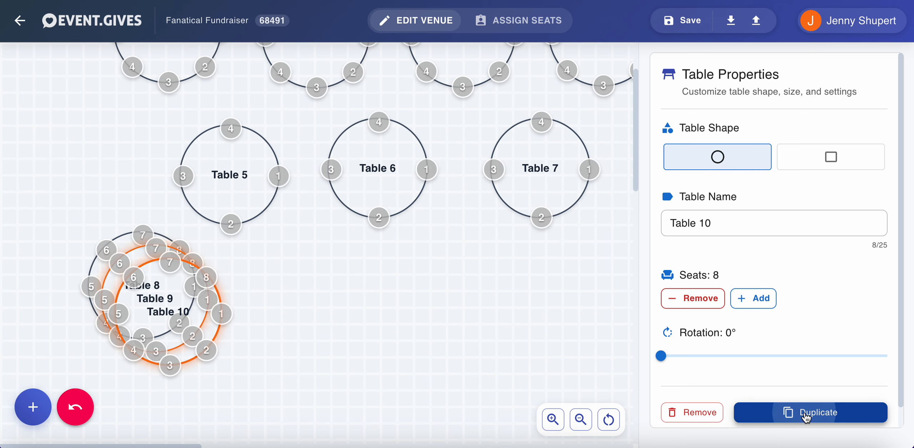
left_click(806, 416)
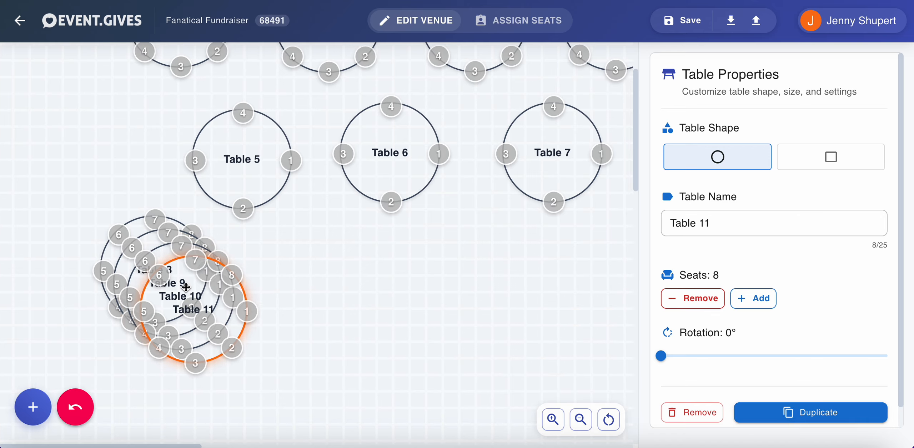
- Arrange Tables 8 to 11 in numerical order as an evenly spaced third row beneath the second
left_click_drag(186, 288, 613, 281)
left_click_drag(171, 289, 442, 294)
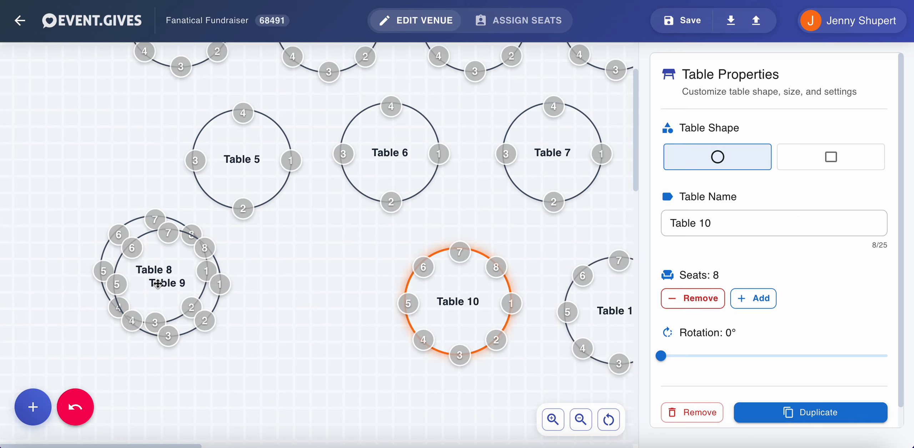
left_click_drag(159, 282, 284, 298)
left_click_drag(186, 283, 149, 302)
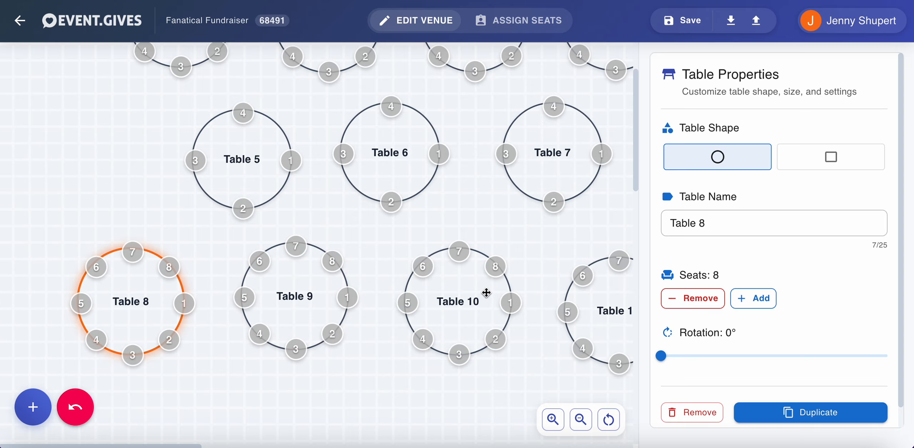
left_click_drag(486, 291, 500, 281)
left_click_drag(611, 305, 613, 283)
- Change Table 7 to a rectangular shape and switch it back to round
scroll(613, 282, "up", 3)
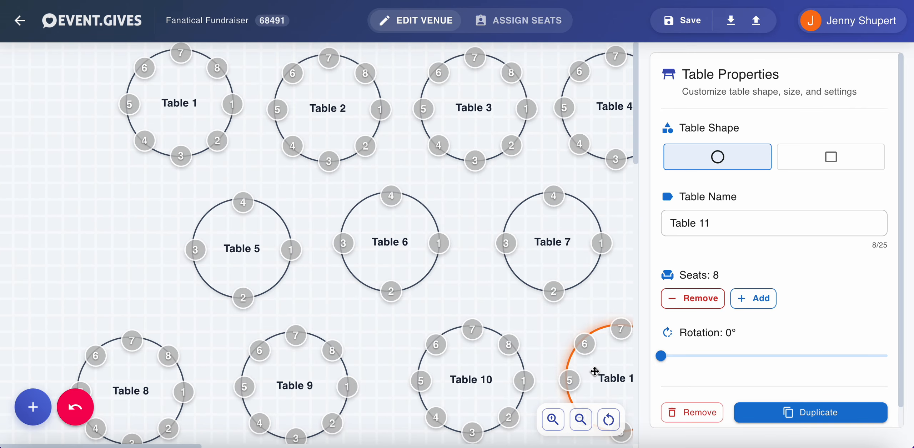
left_click(562, 198)
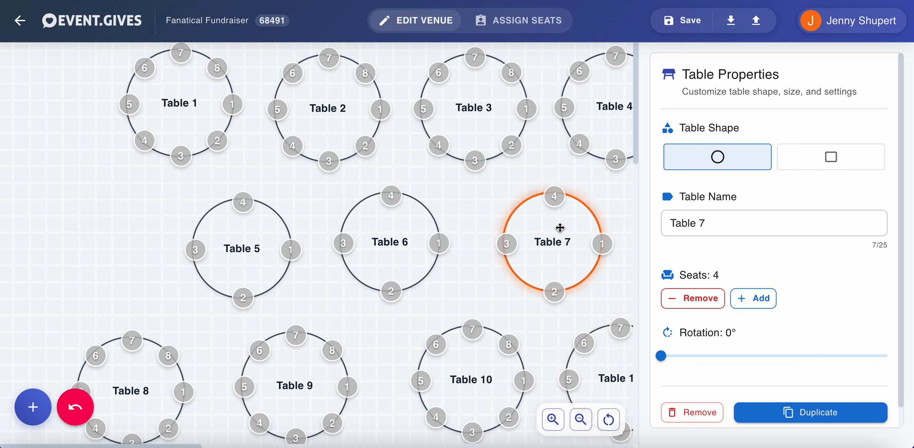
left_click(838, 156)
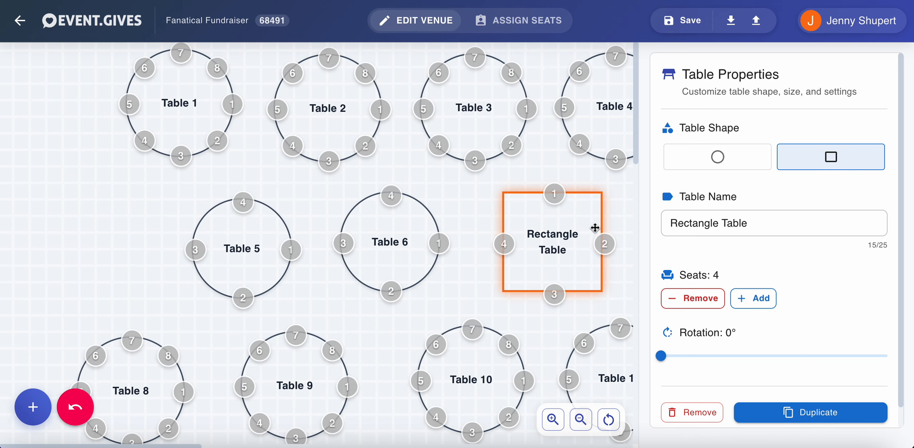
left_click(707, 156)
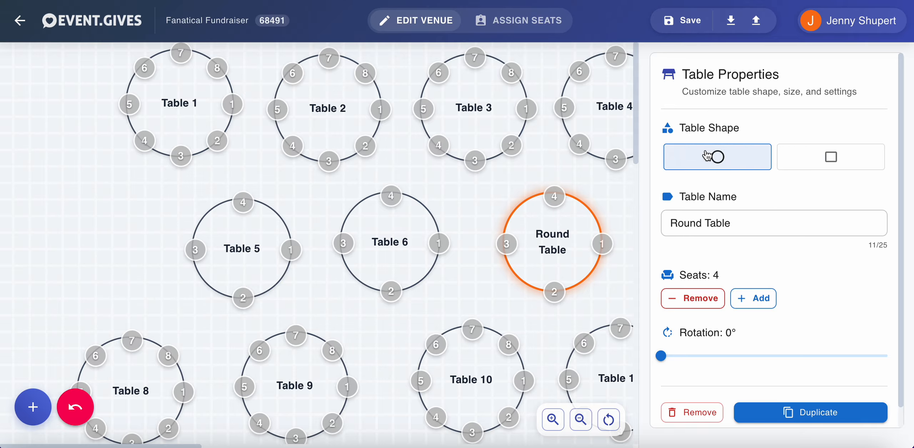
- Rename Table 1 in the first row as Starbucks
left_click(195, 113)
left_click(741, 222)
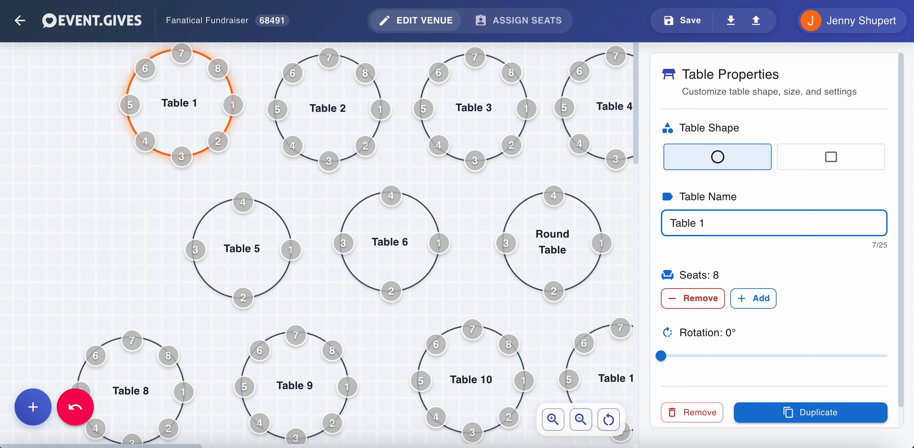
key("BackSpace")
key("BackSpace")
key("BackSpace")
key("BackSpace")
key("BackSpace")
key("BackSpace")
key("BackSpace")
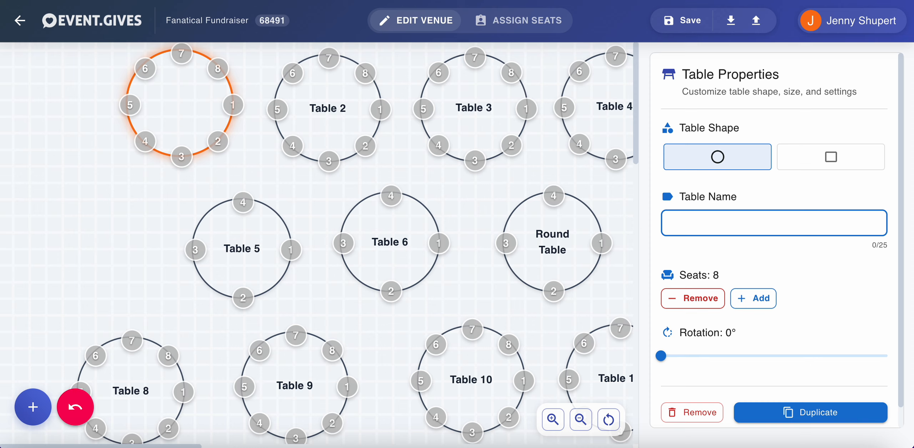
type("Starbucks")
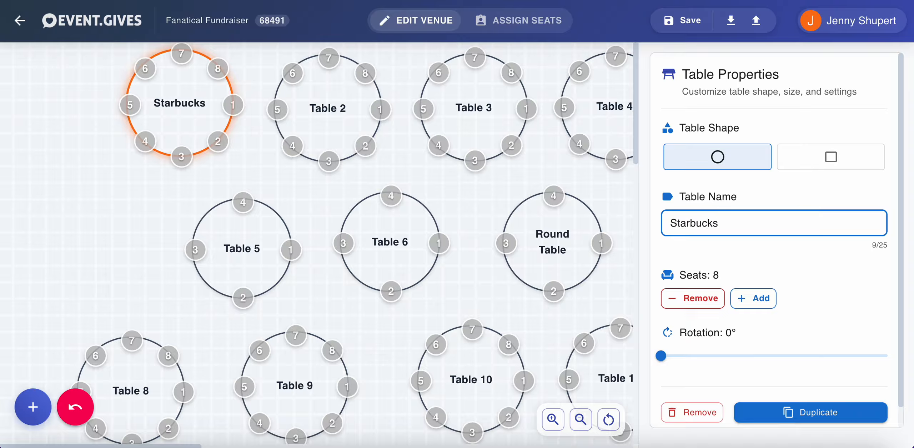
- Rename Table 2 in the first row as Event.Gives and deselect it
left_click(314, 94)
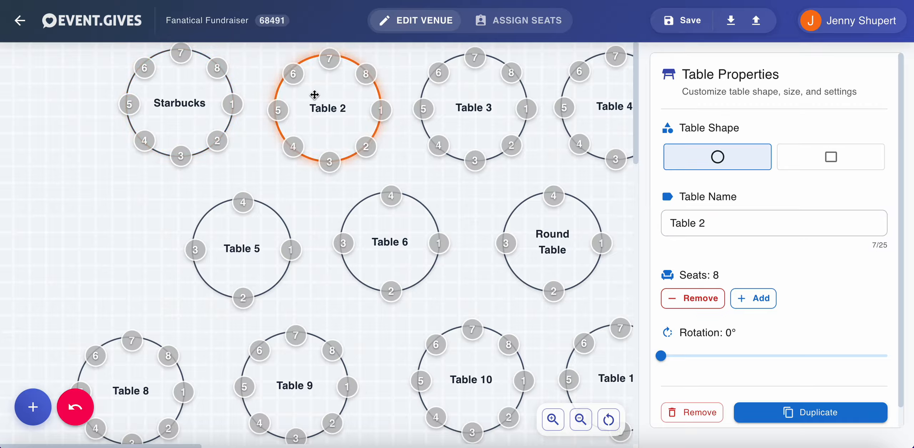
triple_click(741, 230)
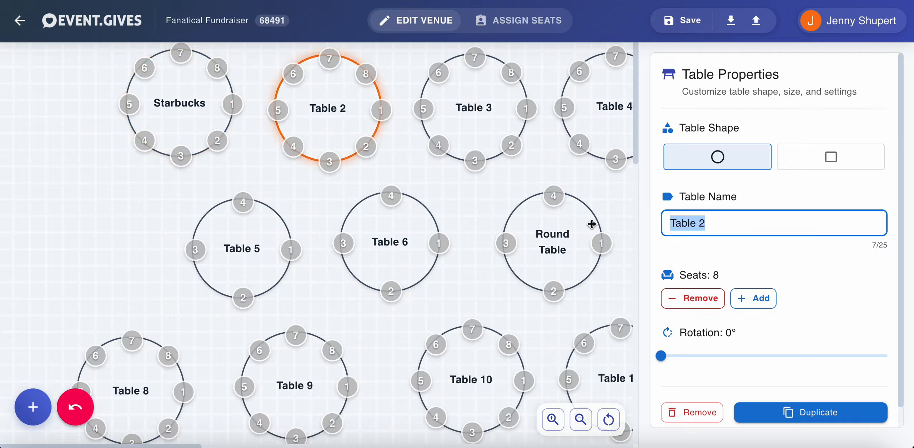
type("Eventy")
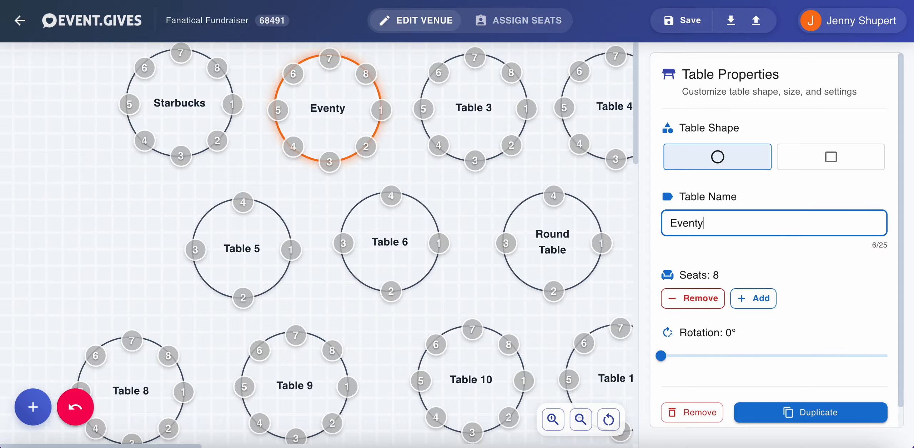
key("BackSpace")
type(".Gives")
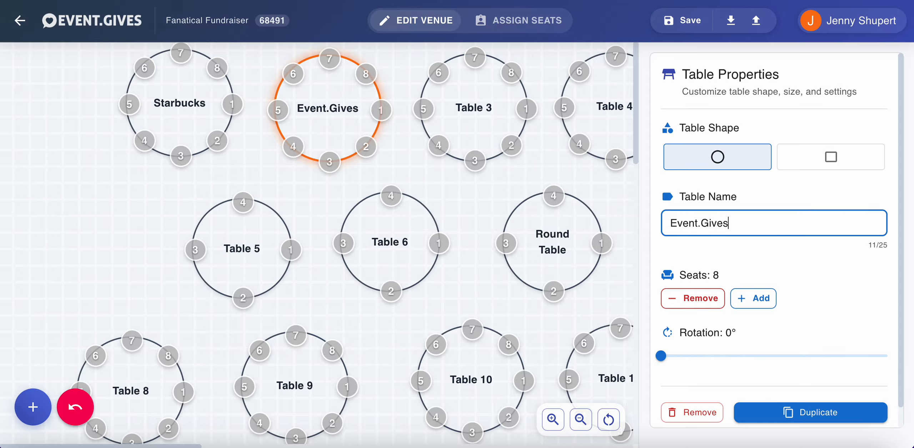
left_click(468, 221)
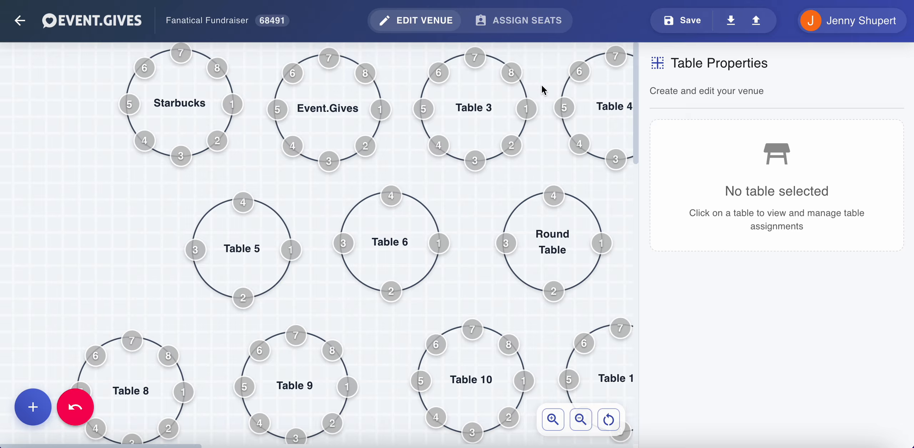
- Rename the Event.Gives table back to Table 2
left_click(343, 107)
left_click(761, 231)
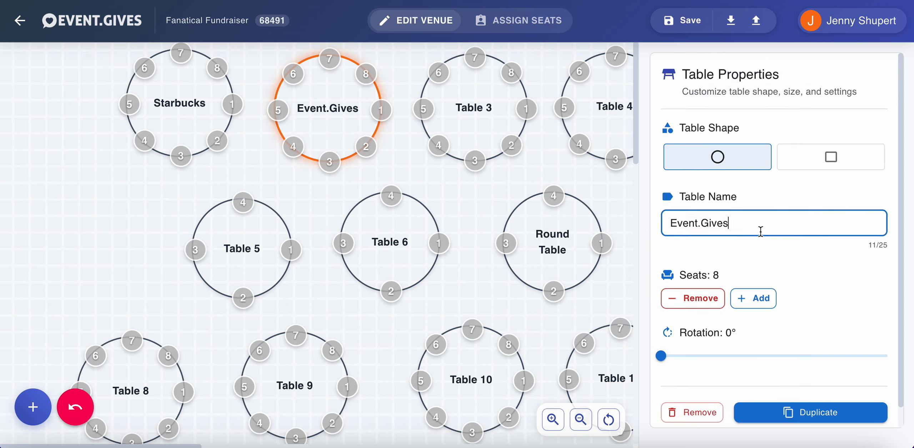
key("BackSpace")
key("BackSpace")
key("BackSpace")
key("BackSpace")
key("BackSpace")
key("BackSpace")
key("BackSpace")
key("BackSpace")
key("BackSpace")
key("BackSpace")
key("BackSpace")
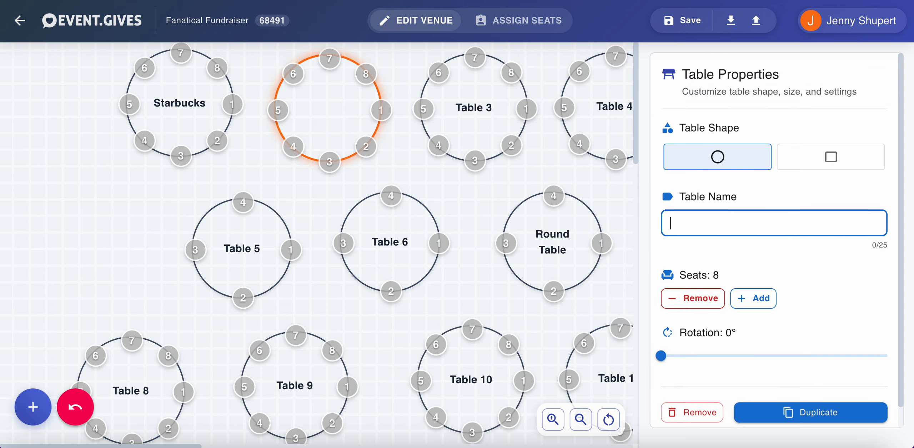
type("Table 2")
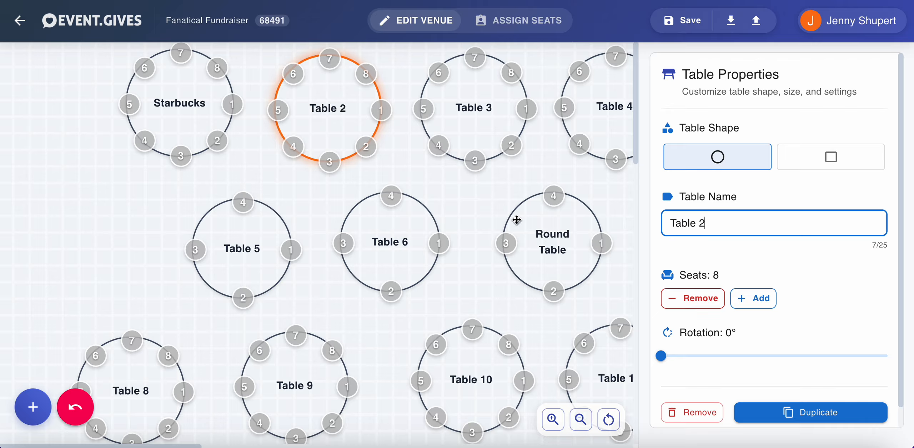
- Rename the Starbucks table back to Table 1 and save the venue
left_click(161, 100)
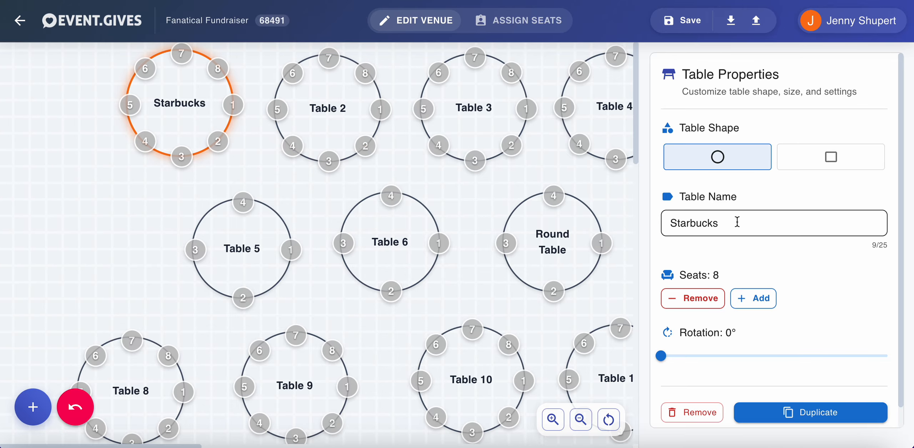
left_click_drag(737, 220, 582, 218)
type("Table")
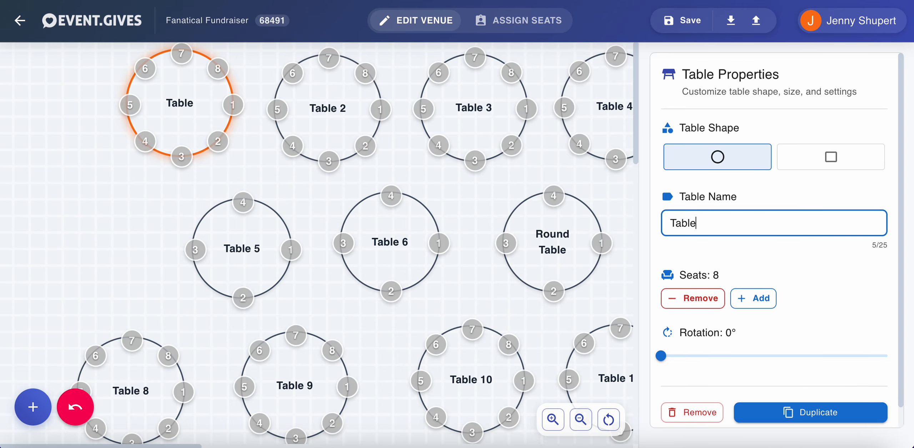
type(" 1")
left_click(443, 183)
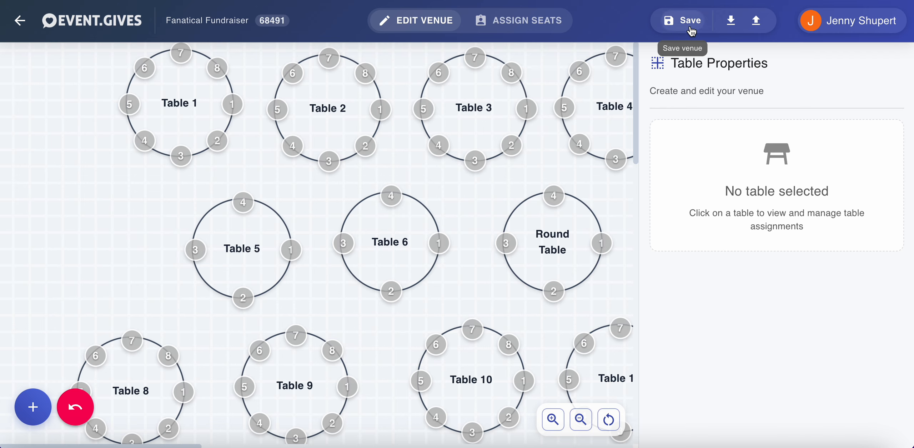
left_click(691, 30)
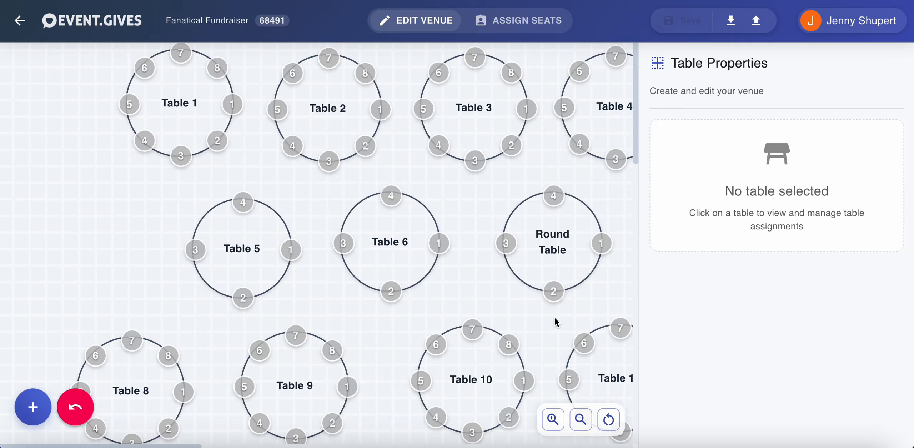
- Zoom out and examine the arrangement of all three table rows in the venue
left_click(581, 419)
scroll(581, 334, "down", 2)
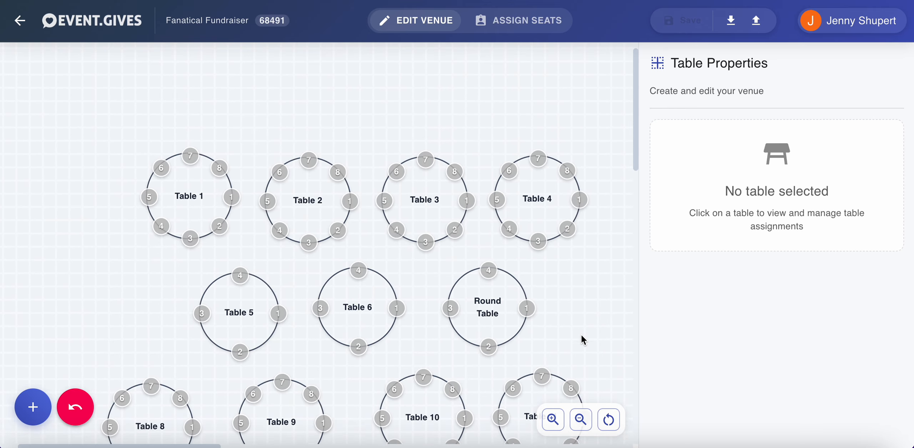
scroll(583, 340, "down", 3)
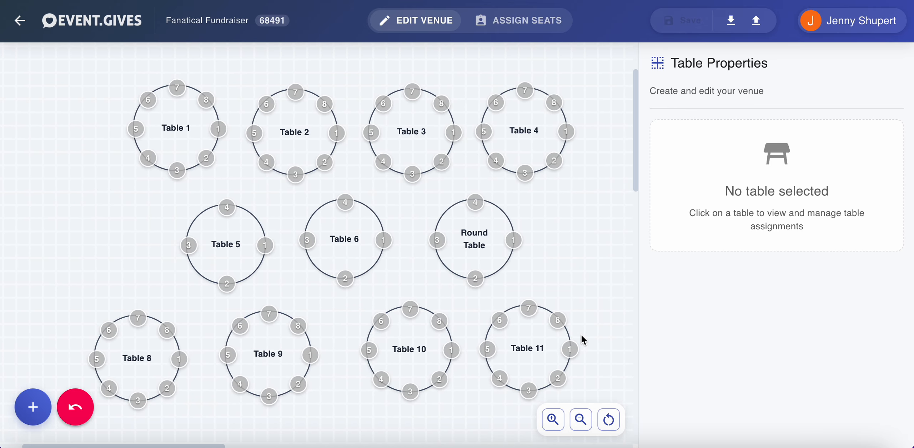
left_click(609, 419)
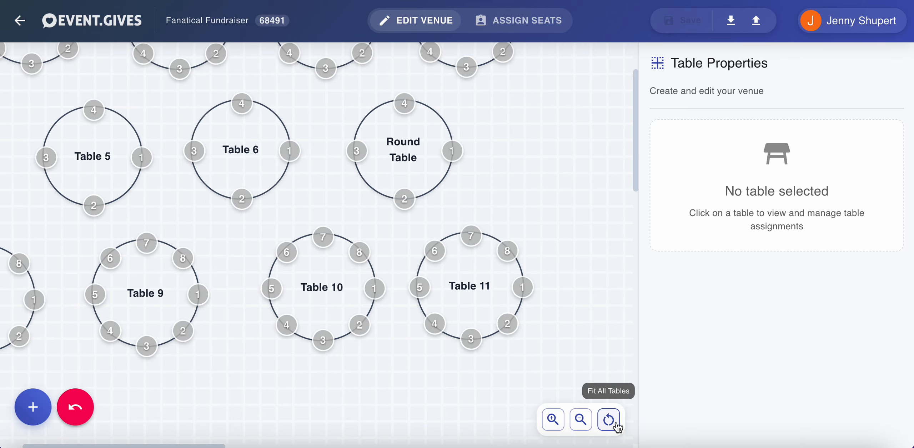
scroll(486, 301, "left", 2)
scroll(485, 301, "left", 2)
scroll(486, 301, "up", 5)
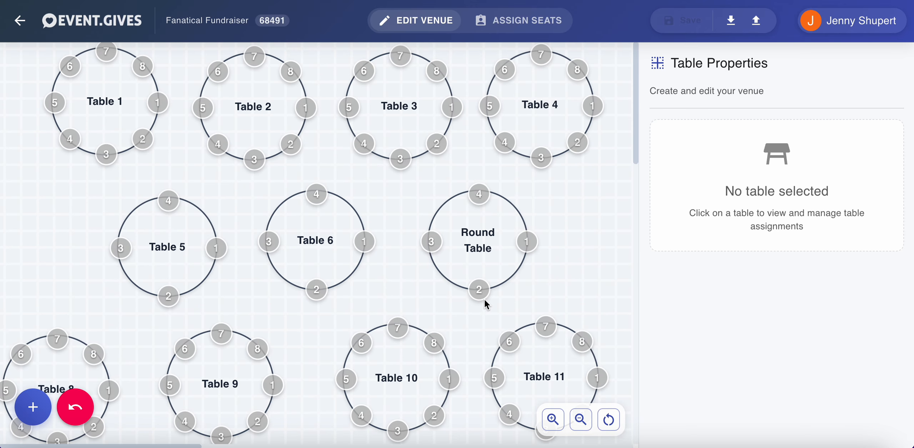
left_click(581, 419)
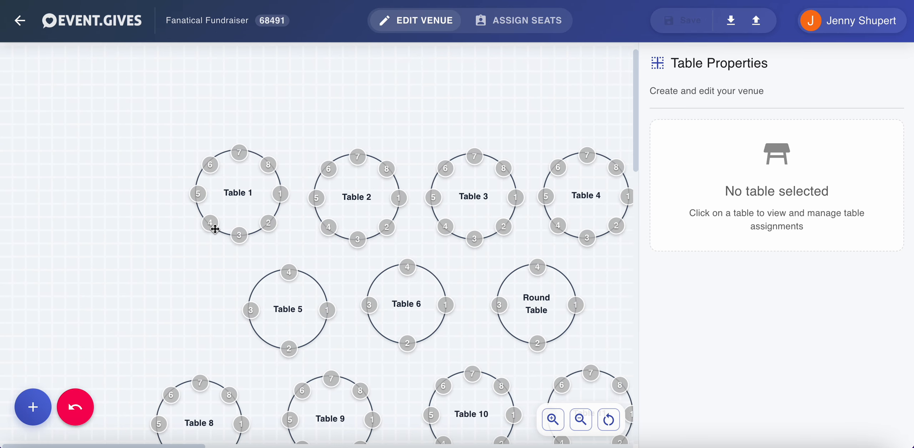
scroll(213, 230, "down", 5)
scroll(213, 229, "right", 5)
scroll(216, 232, "left", 1)
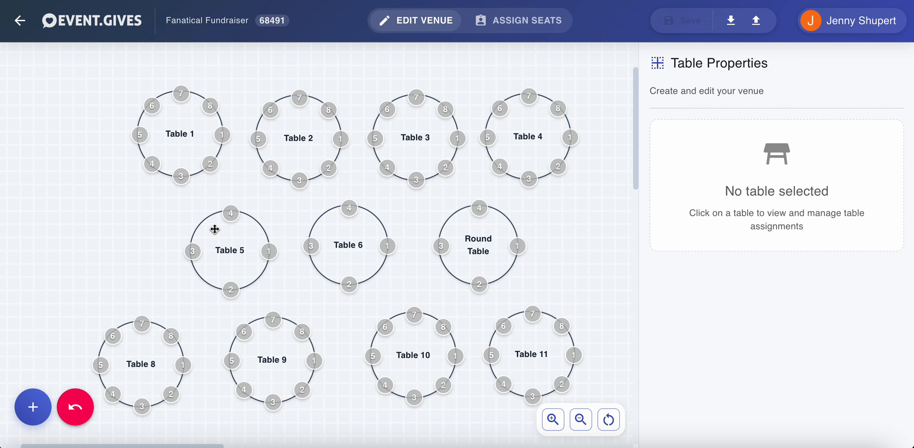
- Add a rectangular object to the venue and name it Stage
left_click(36, 399)
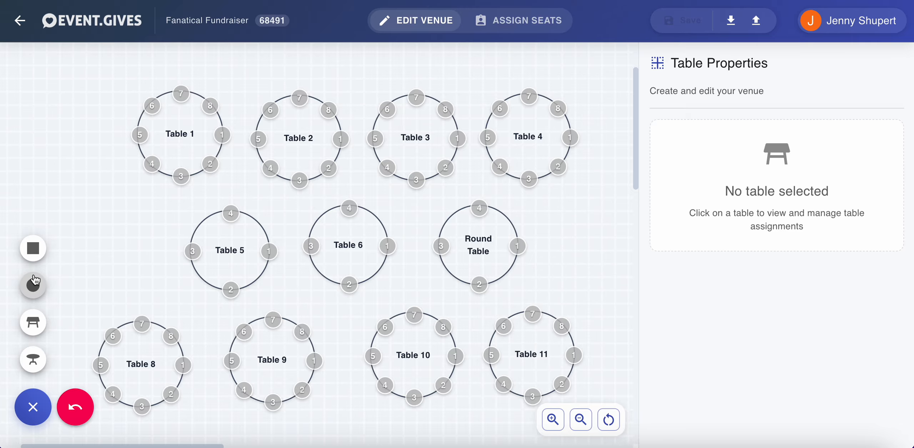
left_click(33, 251)
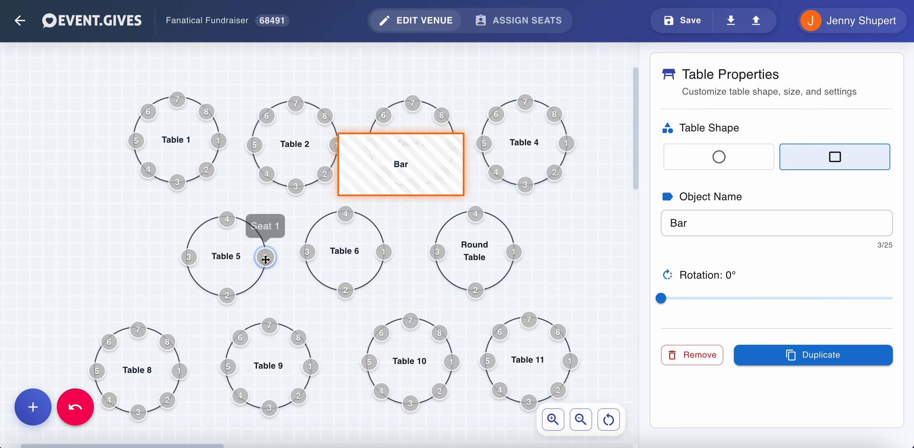
left_click(708, 226)
left_click_drag(708, 227, 639, 220)
key("End")
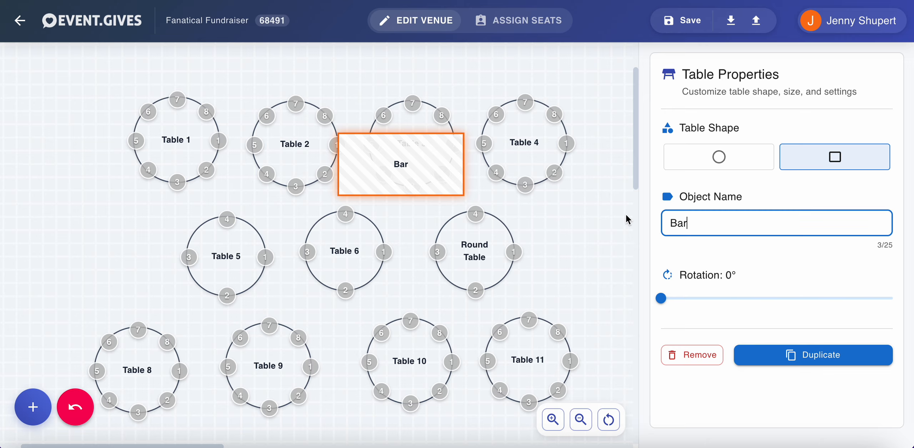
key("BackSpace")
key("BackSpace")
key("BackSpace")
type("Stage")
- Place the Stage centred above the first row of tables and enlarge it to span most of the row's width
scroll(488, 182, "up", 3)
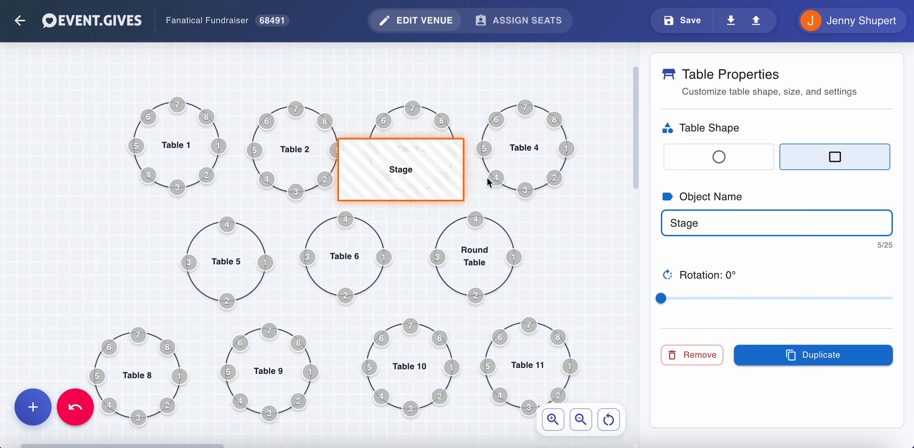
left_click(416, 253)
left_click_drag(415, 252, 513, 130)
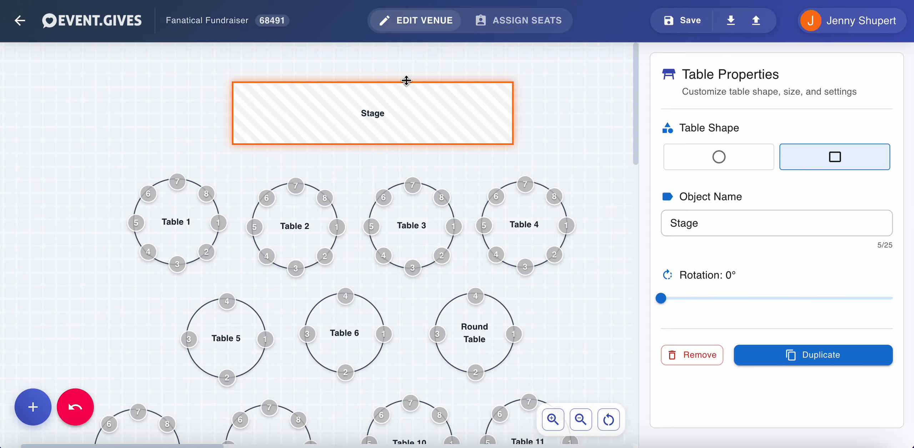
left_click_drag(407, 81, 402, 65)
left_click(568, 126)
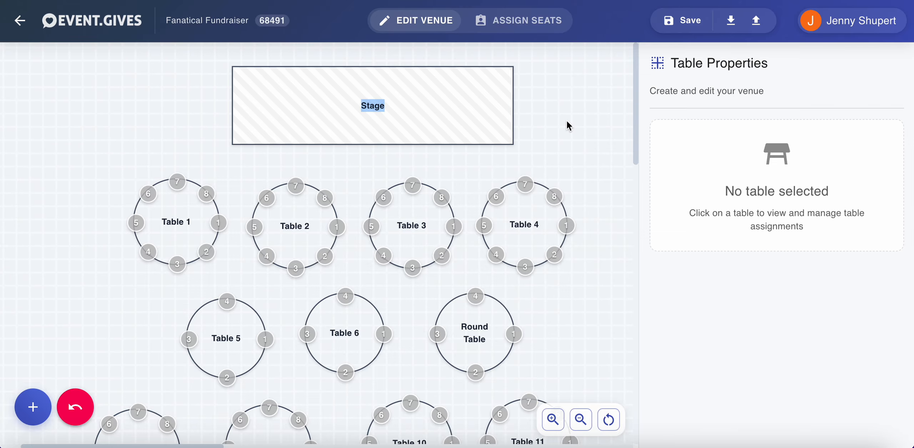
left_click(434, 116)
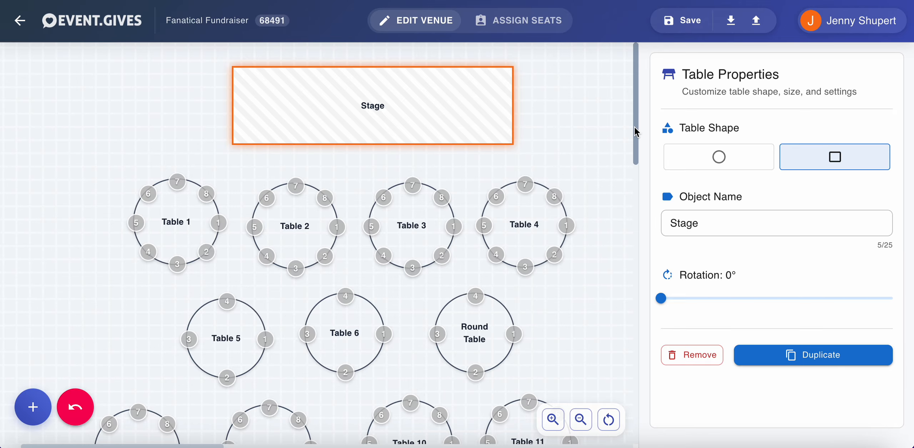
left_click(590, 132)
- Add another rectangular object as the Bar, place it left of Table 5 and resize it into a long, thin shape
scroll(591, 132, "down", 2)
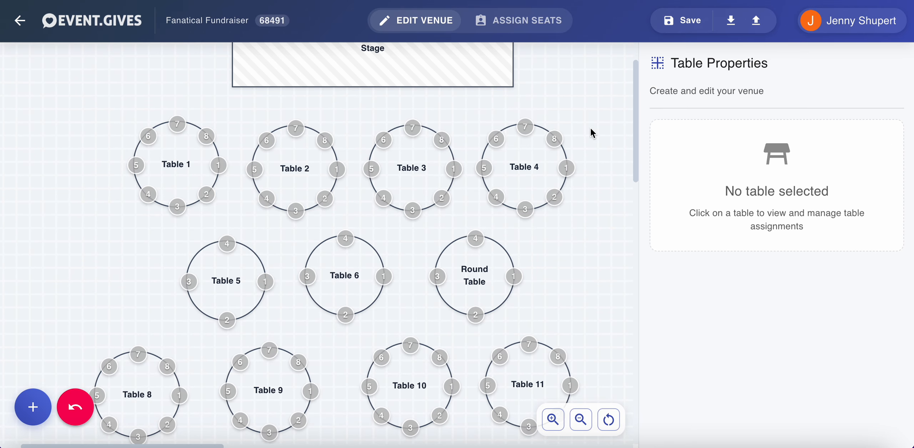
scroll(256, 235, "down", 3)
mouse_move(31, 408)
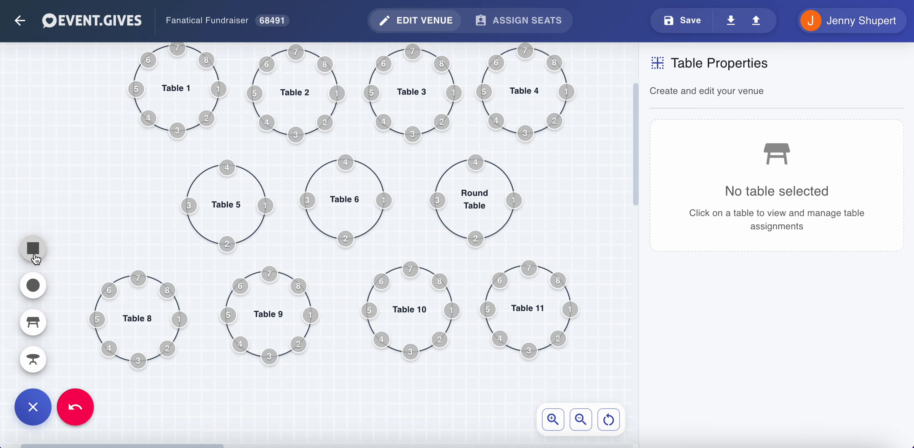
left_click(35, 257)
left_click_drag(271, 190, 158, 211)
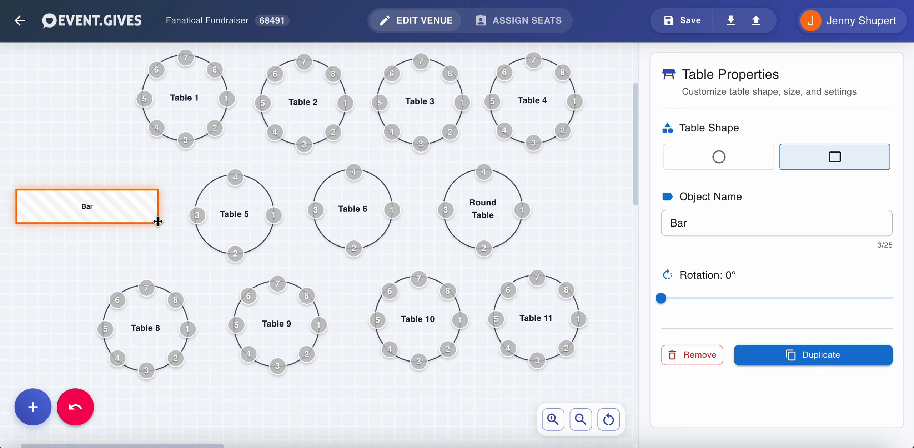
- Rotate the Bar to 130° and move it to the left of Table 1
left_click_drag(148, 222, 135, 247)
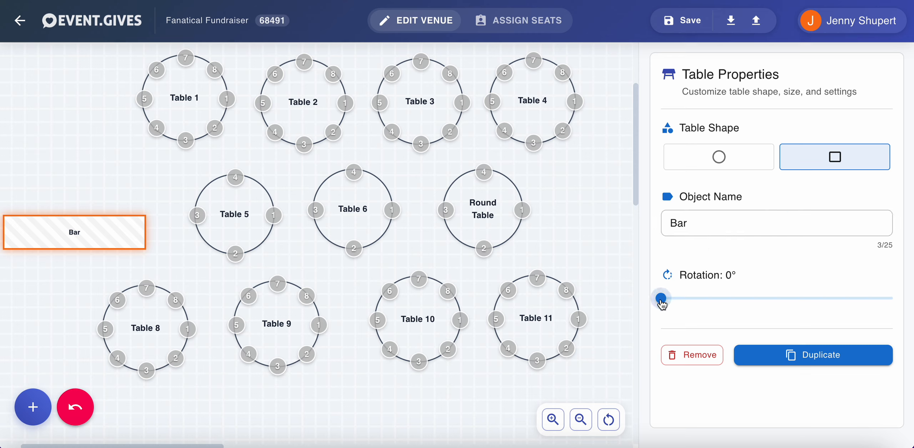
left_click_drag(662, 304, 747, 317)
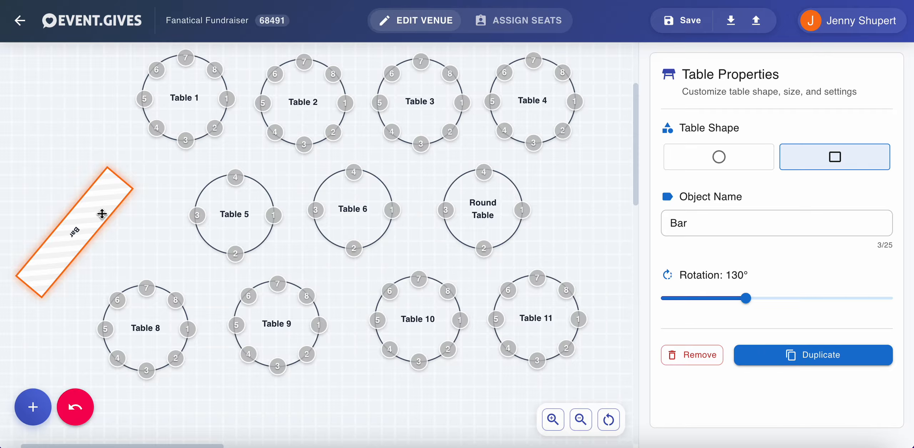
scroll(102, 214, "up", 3)
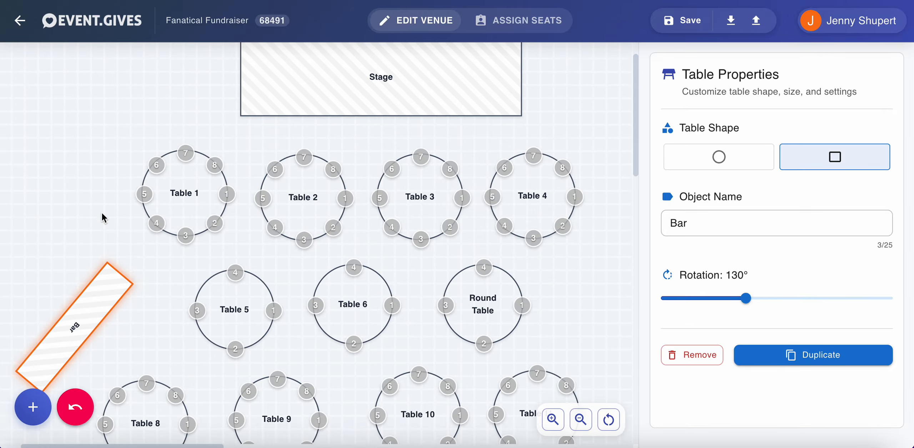
left_click_drag(99, 309, 46, 149)
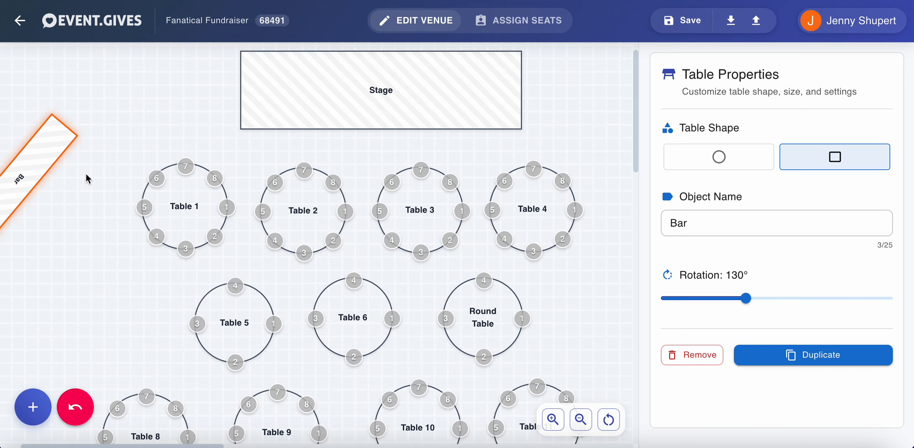
- Add another rectangular object to the venue and name it AV
left_click(581, 419)
scroll(483, 335, "down", 1)
scroll(482, 335, "down", 1)
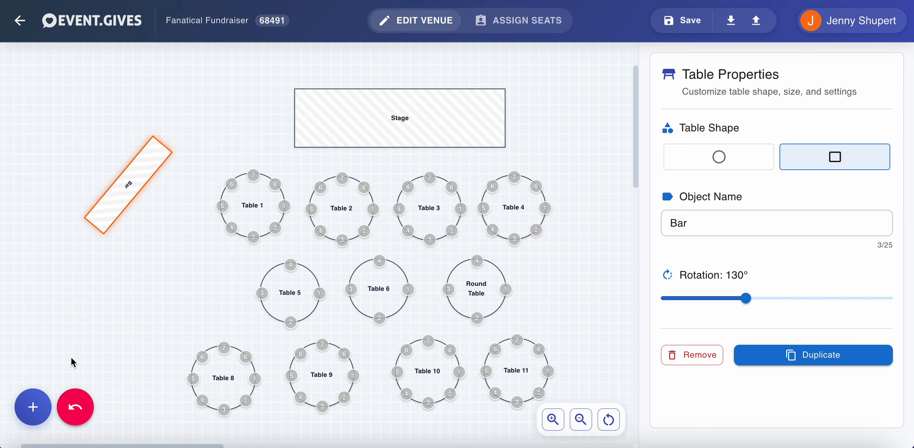
left_click(33, 406)
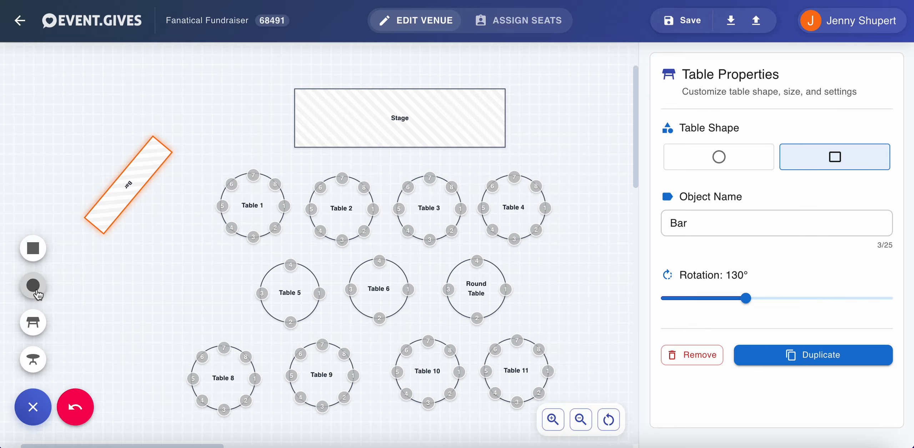
left_click(36, 257)
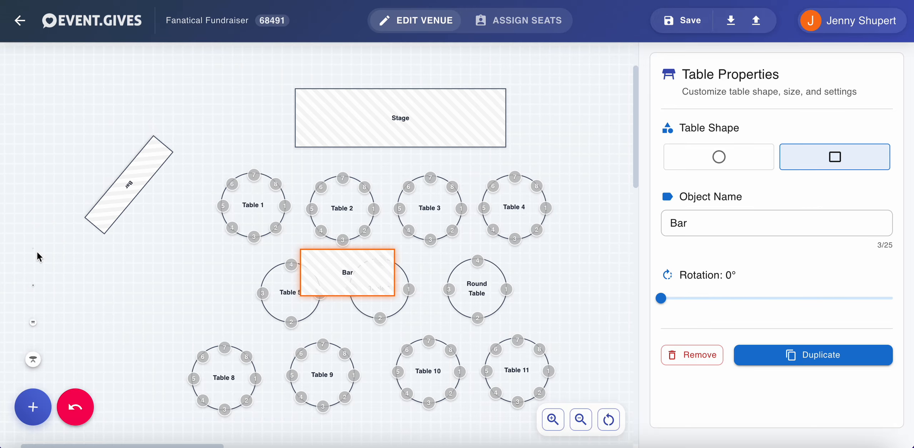
left_click(725, 224)
key("BackSpace")
key("BackSpace")
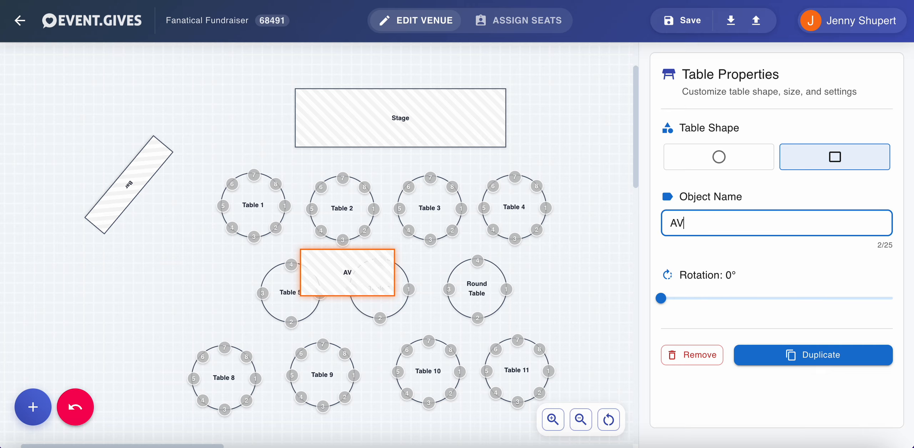
type("AV")
left_click(608, 278)
- Shrink the AV object to a small rectangle and place it below the third table row, between Tables 9 and 10
left_click(373, 270)
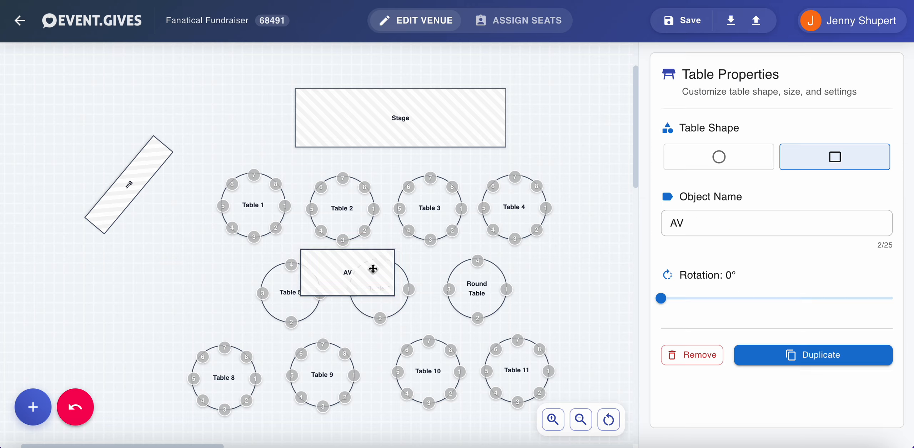
left_click_drag(394, 268, 359, 269)
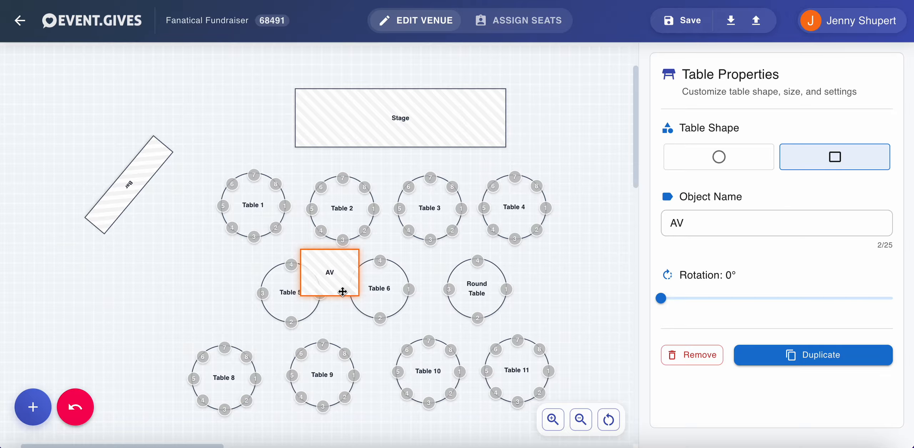
left_click_drag(340, 296, 375, 373)
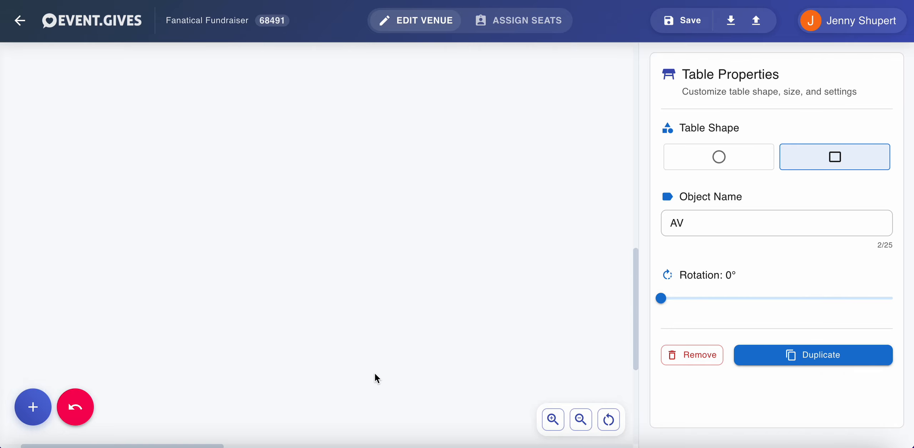
scroll(348, 95, "up", 10)
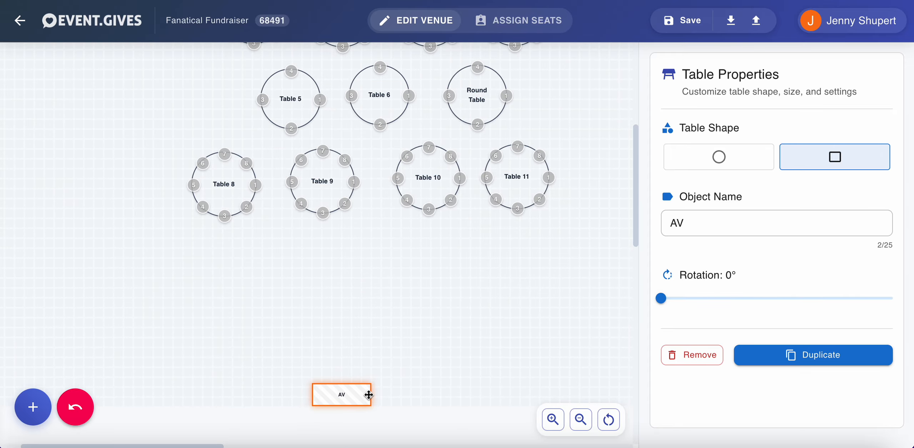
left_click_drag(341, 392, 378, 262)
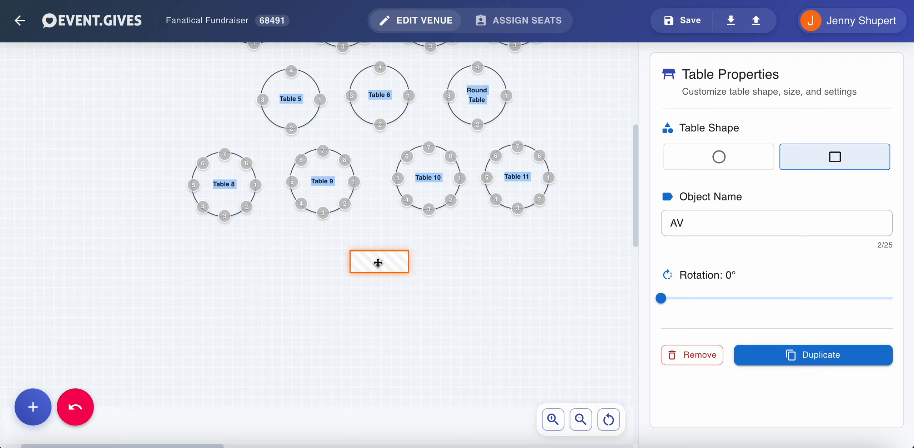
left_click(475, 266)
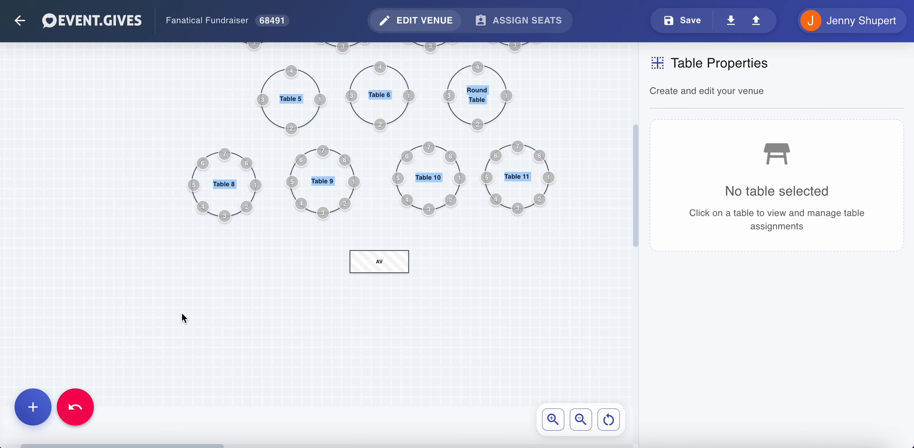
- Add another rectangular object, place it left of the AV object below Tables 8 and 9, and name it Doors
left_click(33, 407)
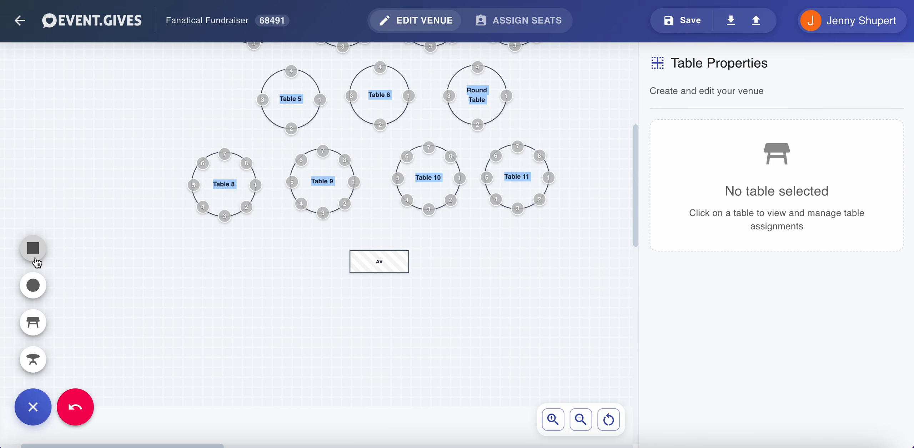
left_click(36, 259)
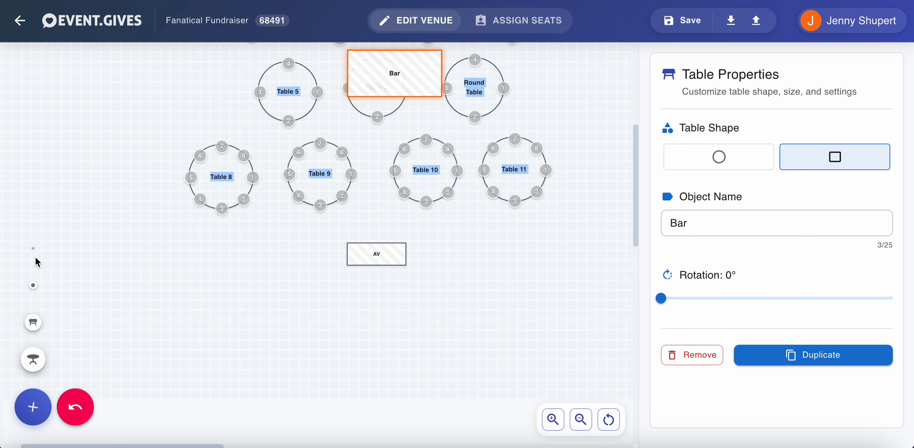
left_click(404, 72)
left_click(698, 225)
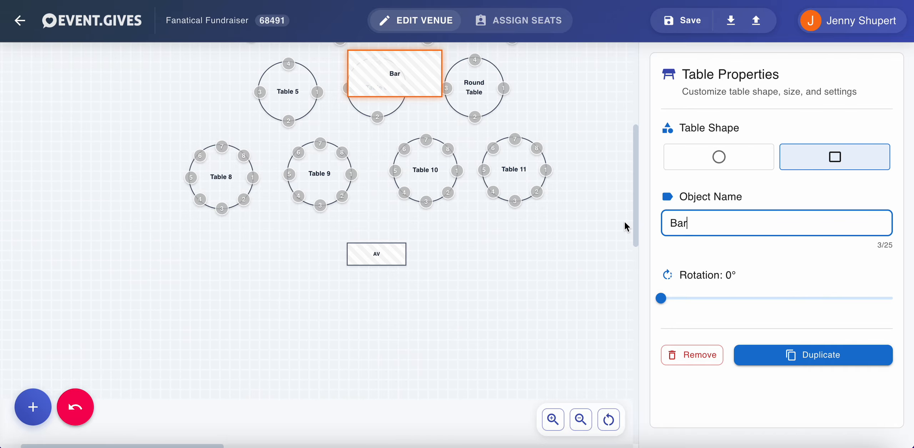
key("BackSpace")
key("BackSpace")
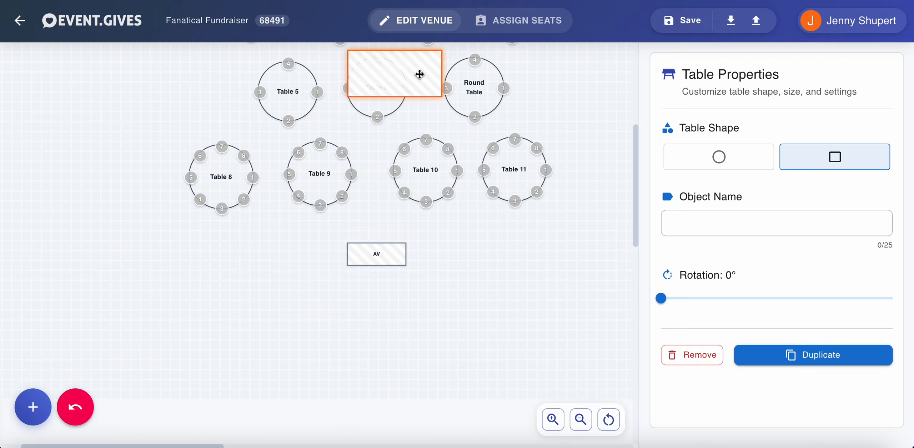
left_click_drag(418, 73, 277, 264)
left_click(683, 221)
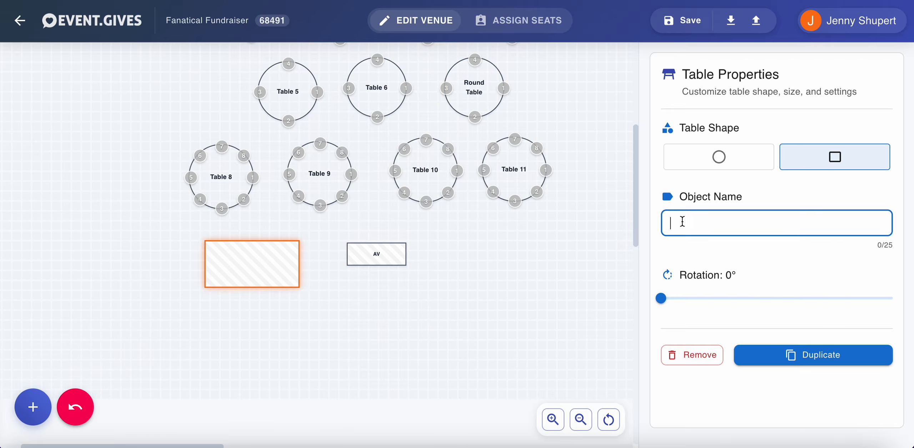
type("Doors")
- Flatten the Doors object into a thin horizontal strip
left_click(314, 302)
left_click(278, 284)
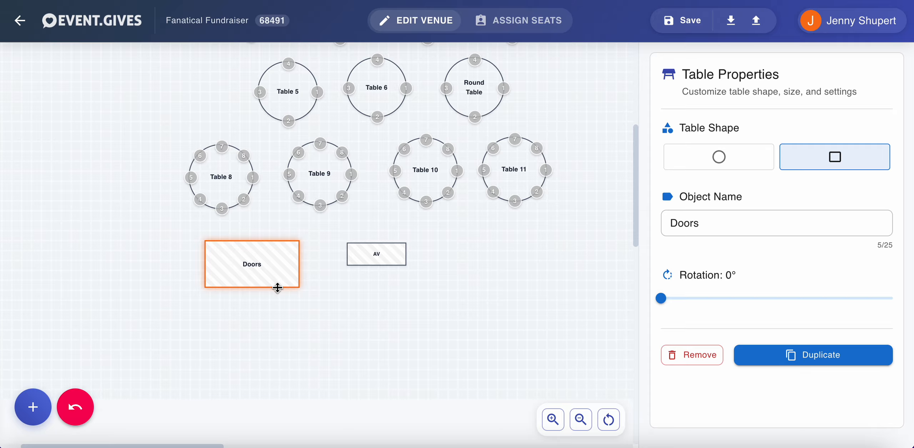
left_click_drag(276, 286, 260, 260)
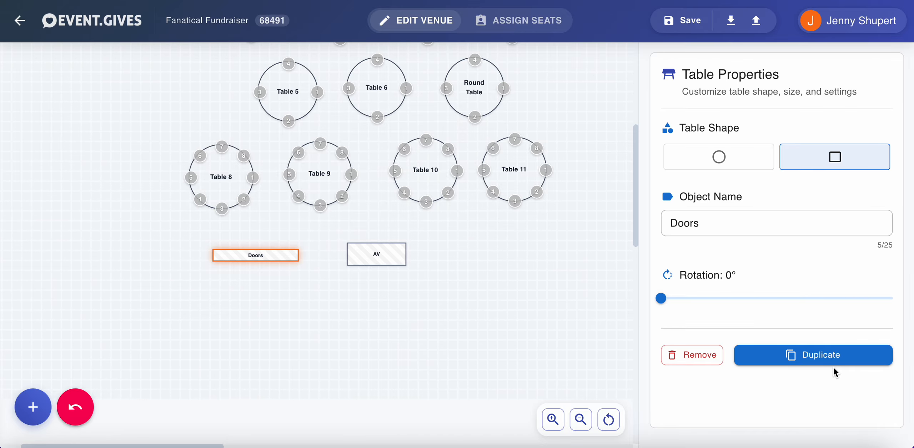
- Duplicate the Doors strip and place the thin copy right of the AV object, below Tables 10 and 11
left_click(771, 352)
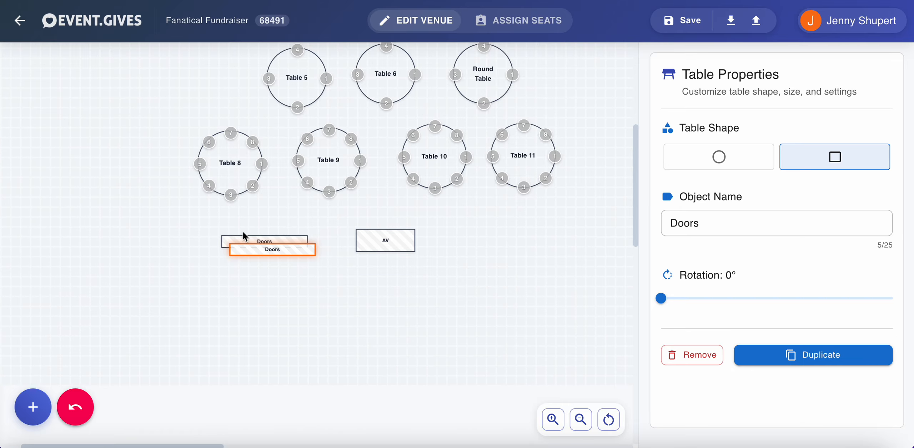
left_click(459, 263)
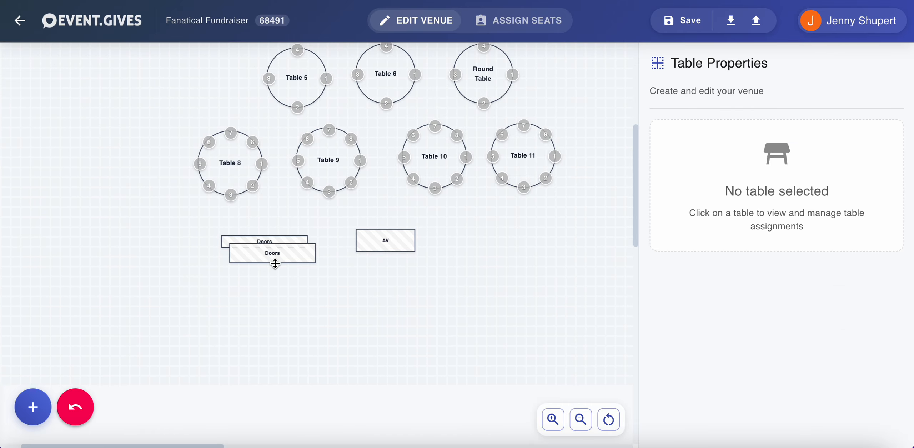
left_click_drag(275, 256, 533, 238)
left_click(304, 247)
scroll(533, 239, "up", 2)
scroll(534, 239, "up", 2)
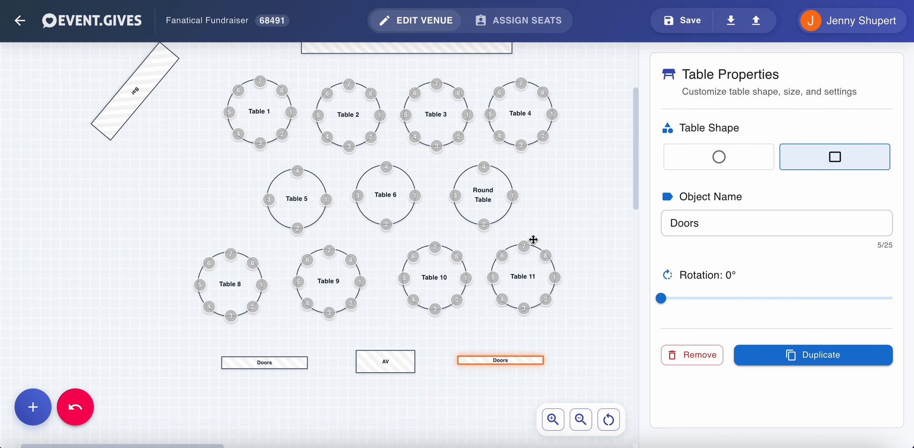
- Duplicate the Doors strip again, place the copy to the right of the Round Table and rotate it to stand vertically
scroll(562, 265, "right", 2)
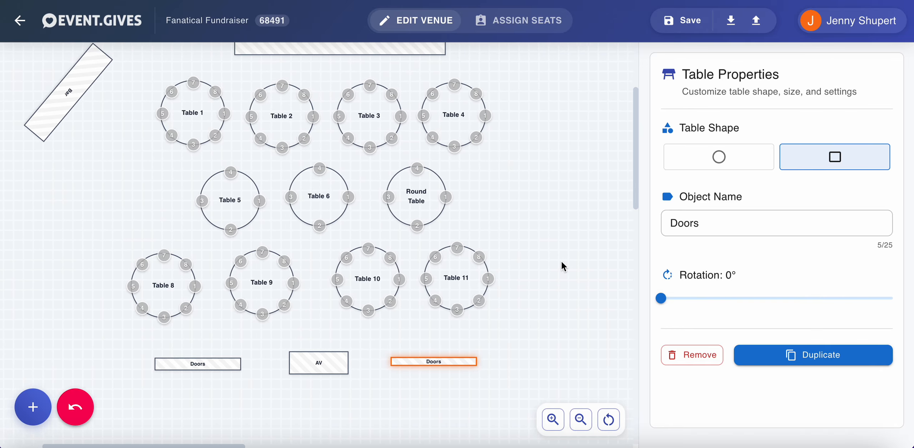
left_click(773, 360)
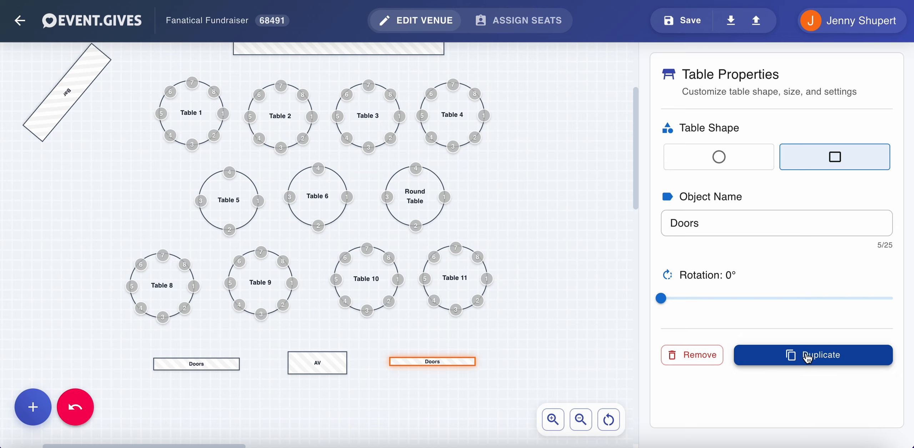
left_click_drag(428, 365, 537, 203)
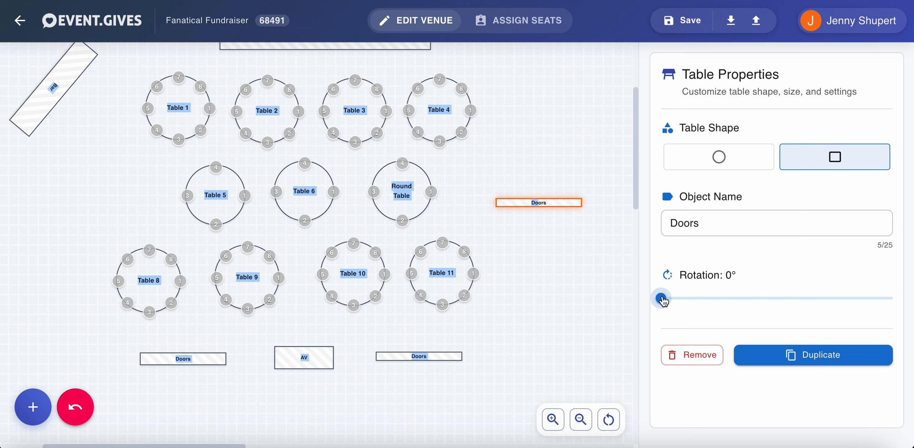
left_click_drag(662, 301, 686, 301)
mouse_move(837, 294)
left_mouse_down()
mouse_move(816, 297)
mouse_move(837, 297)
left_mouse_up()
left_click(552, 180)
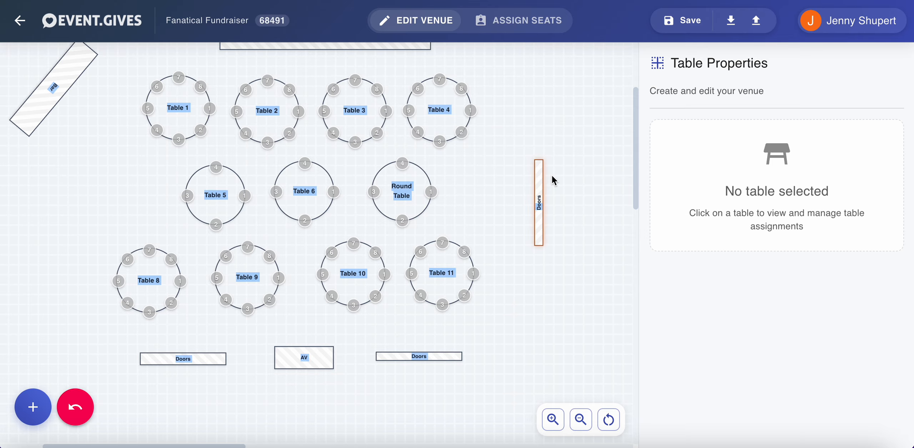
scroll(552, 181, "up", 1)
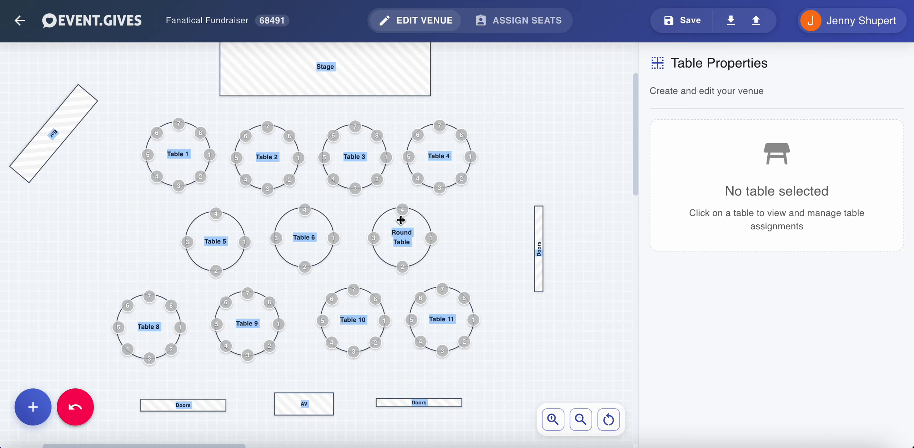
left_click(401, 239)
left_click(499, 392)
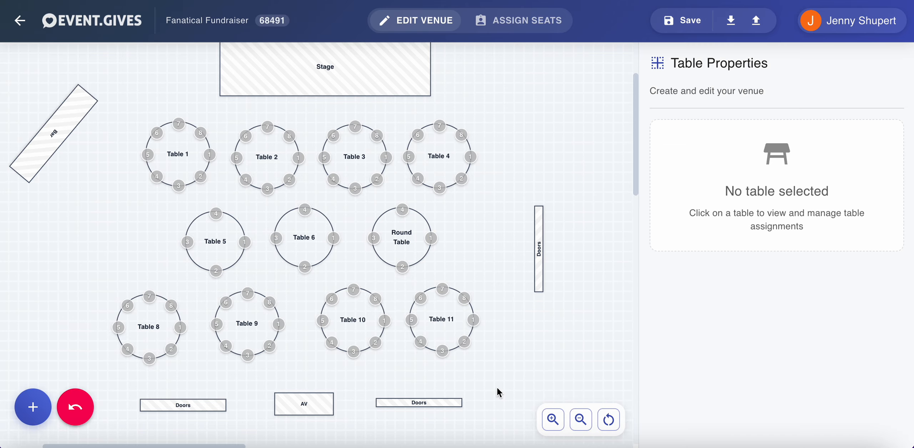
scroll(499, 392, "up", 1)
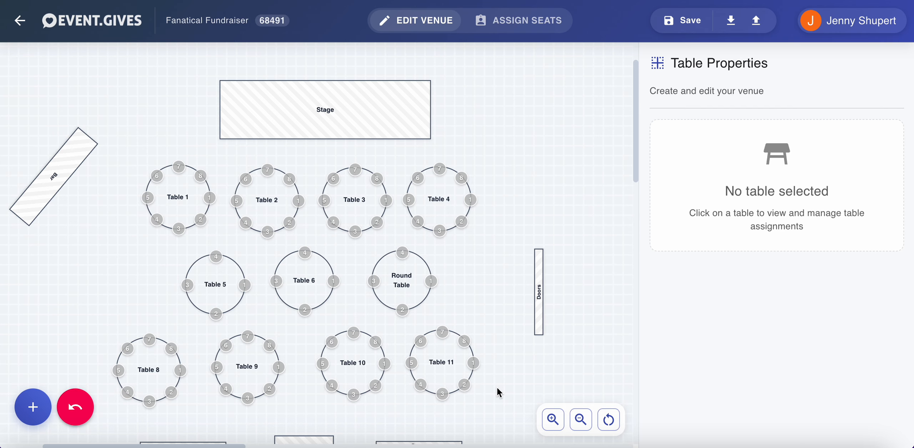
scroll(498, 393, "down", 1)
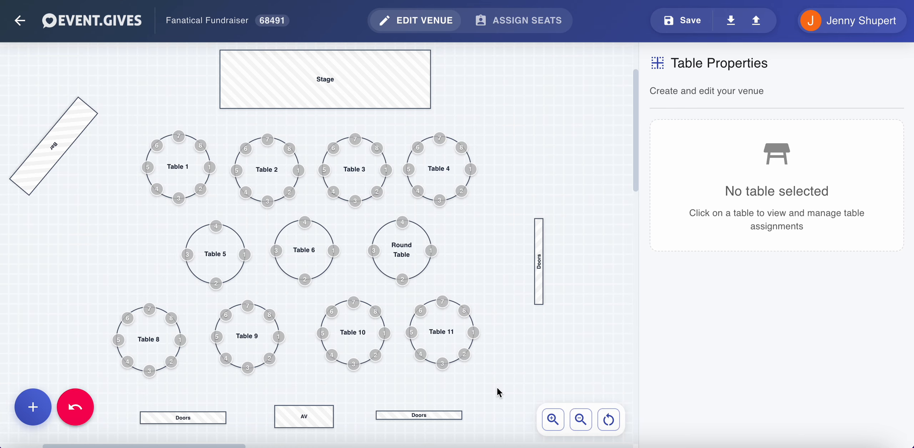